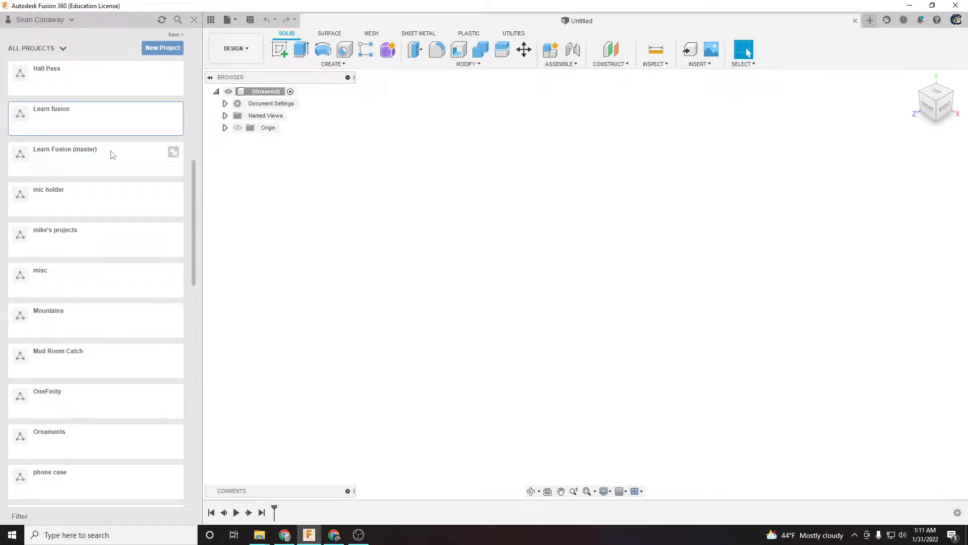
Save the new design as "cms positive relief" in the cms folder of the Learn fusion project
left_click(78, 124)
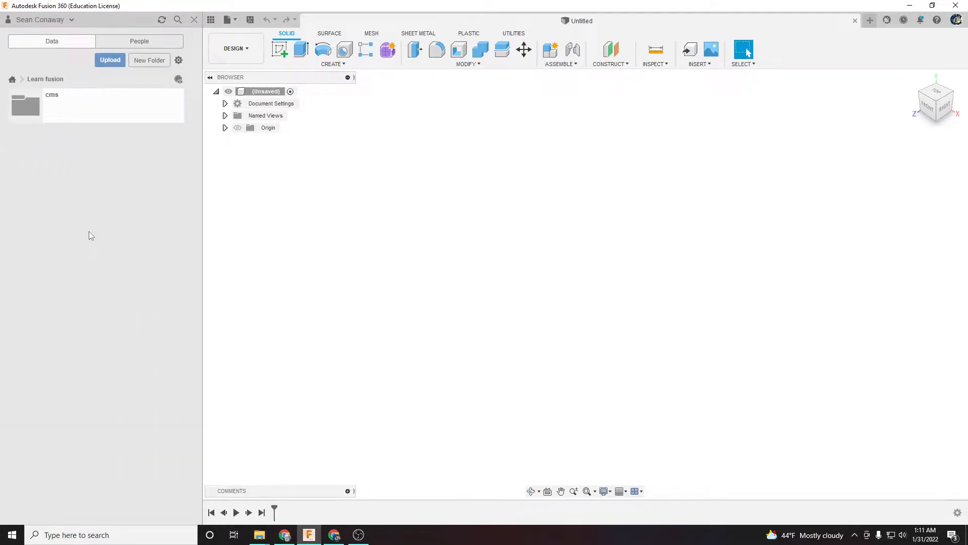
left_click(126, 113)
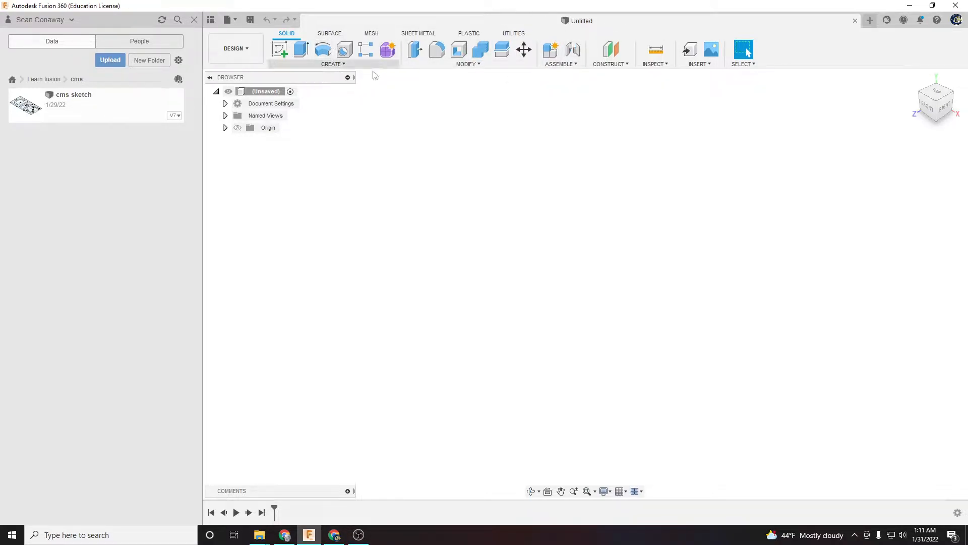
left_click(249, 22)
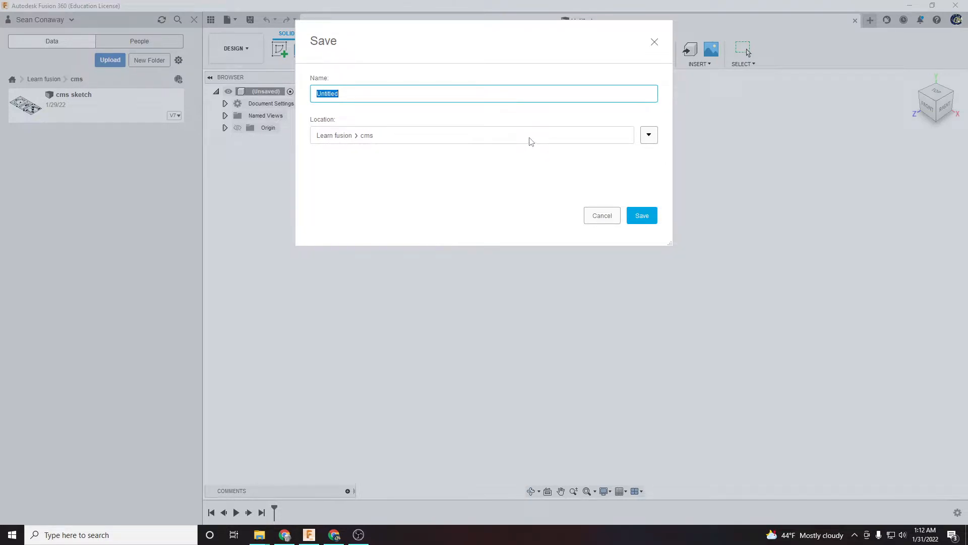
type("po")
key("BackSpace")
type("cms positive relief")
left_click(640, 217)
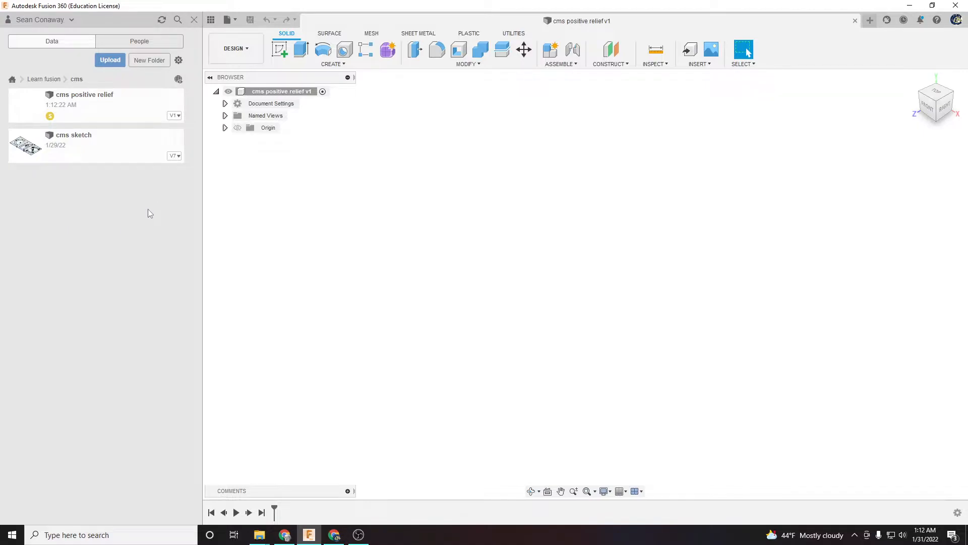
Insert the cms sketch design into the current design, accepting its default position
left_click(75, 151)
right_click(77, 153)
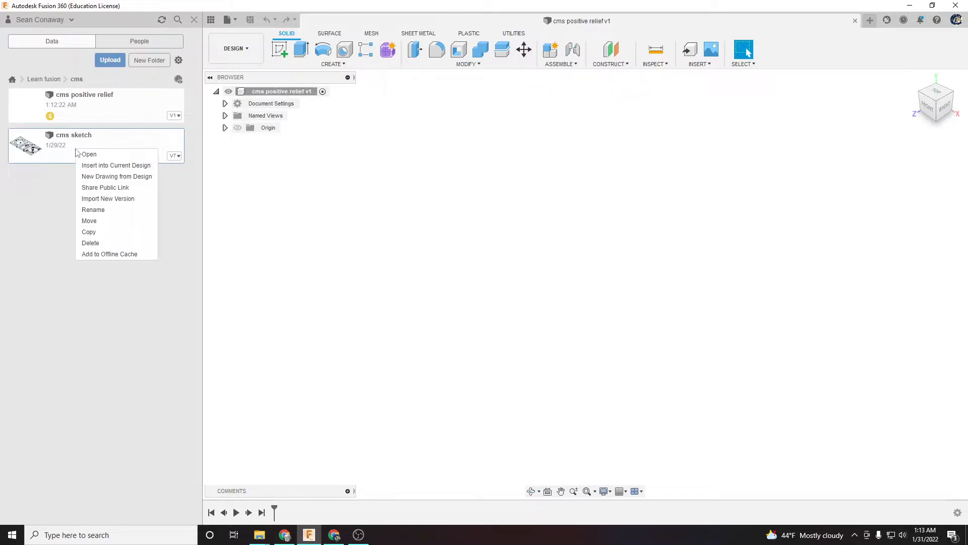
left_click(107, 165)
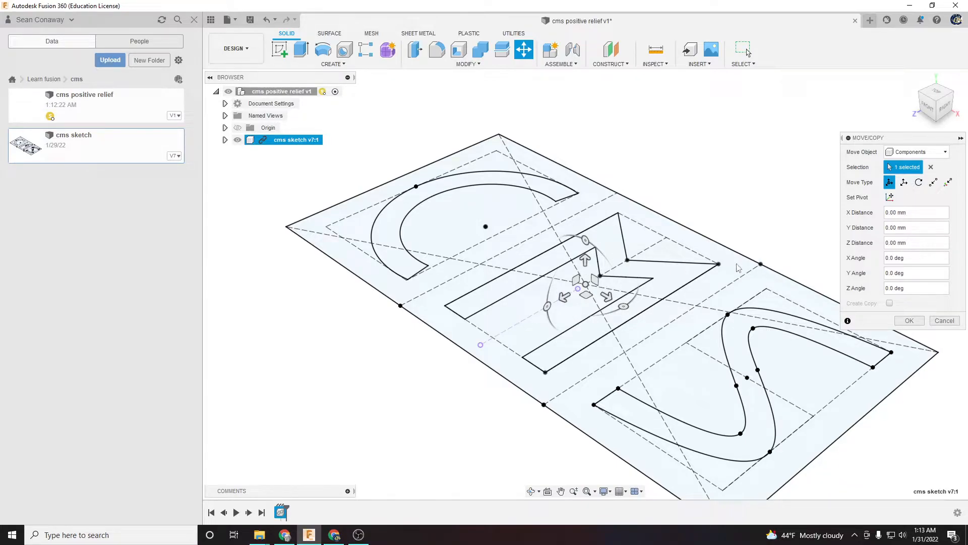
left_click(909, 320)
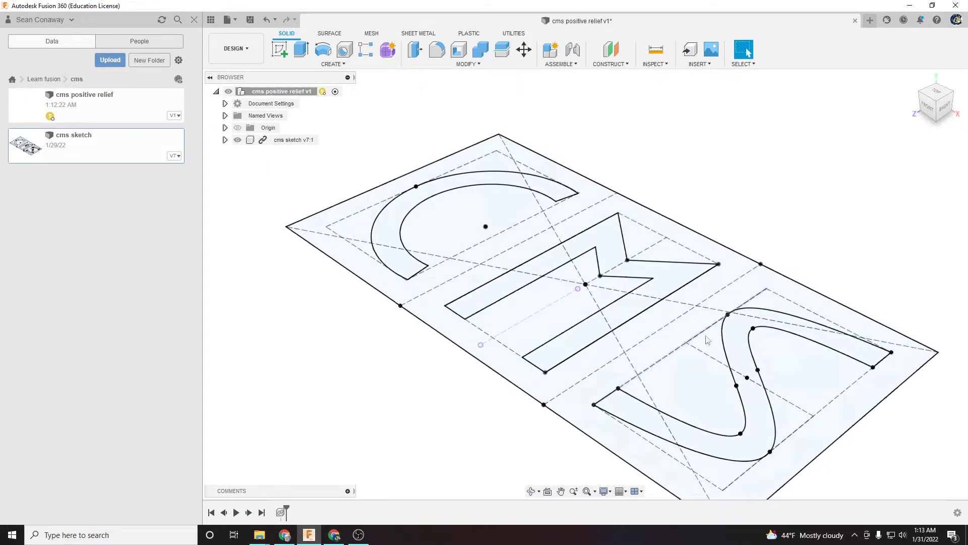
Expand the inserted cms sketch component down to Sketch1 and check which options are available for that sketch
left_click_drag(942, 108, 950, 109)
middle_click_drag(912, 102, 898, 63, "shift")
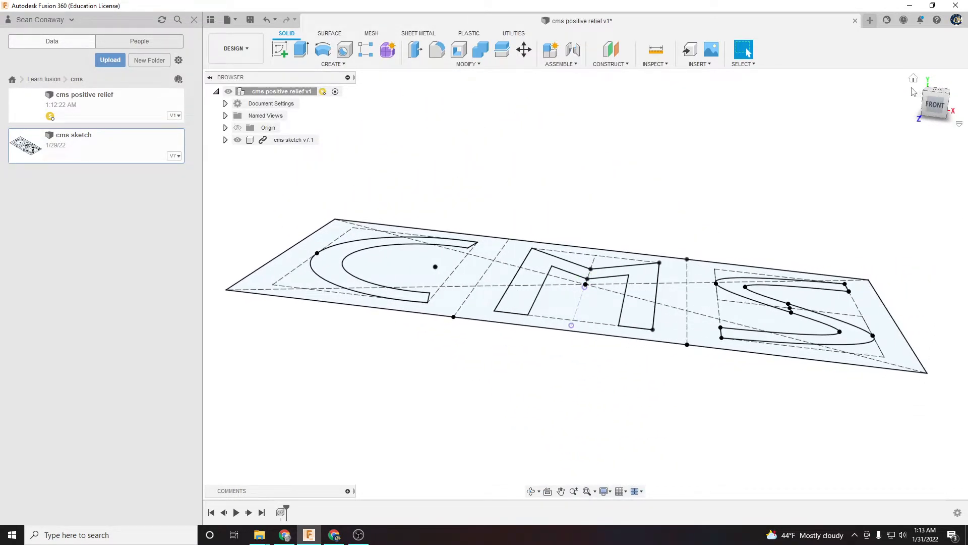
left_click(932, 94)
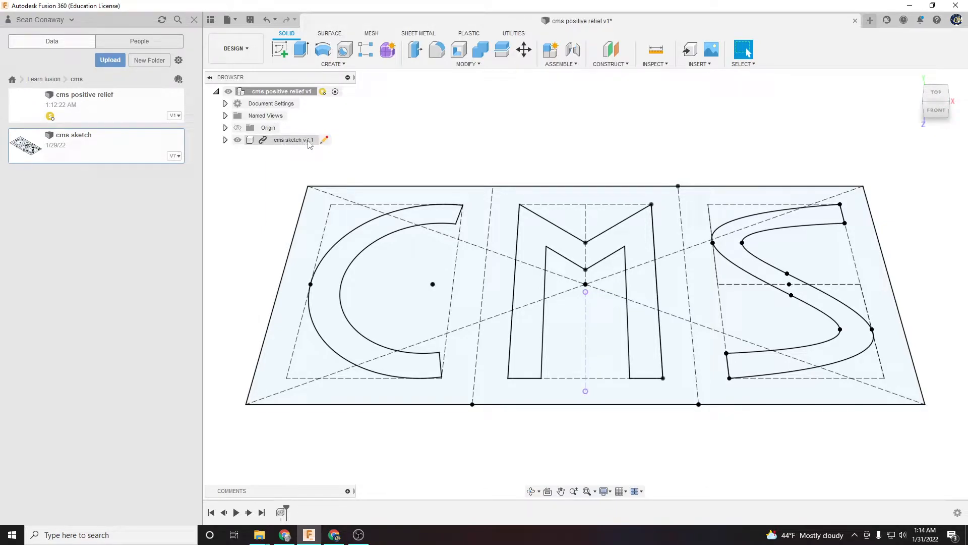
left_click(225, 140)
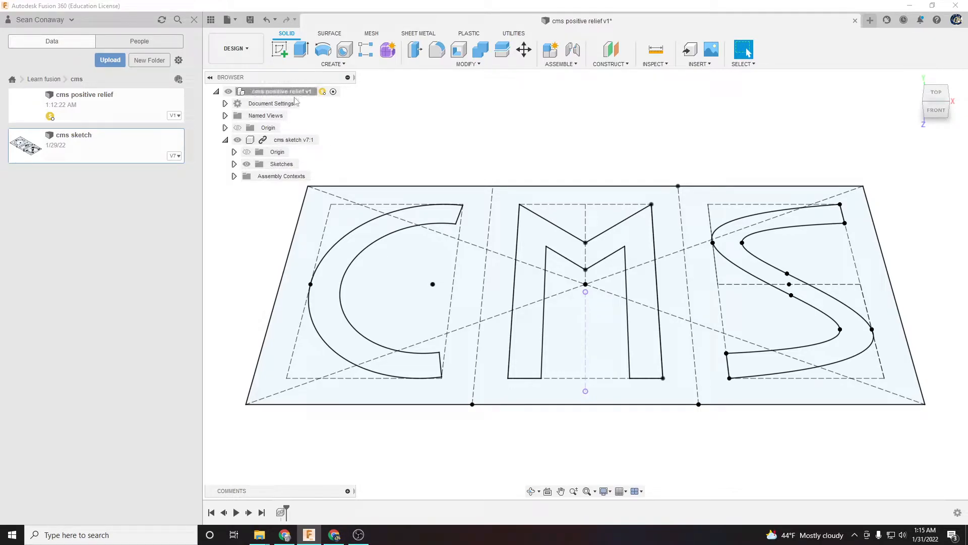
left_click(234, 164)
left_click(289, 176)
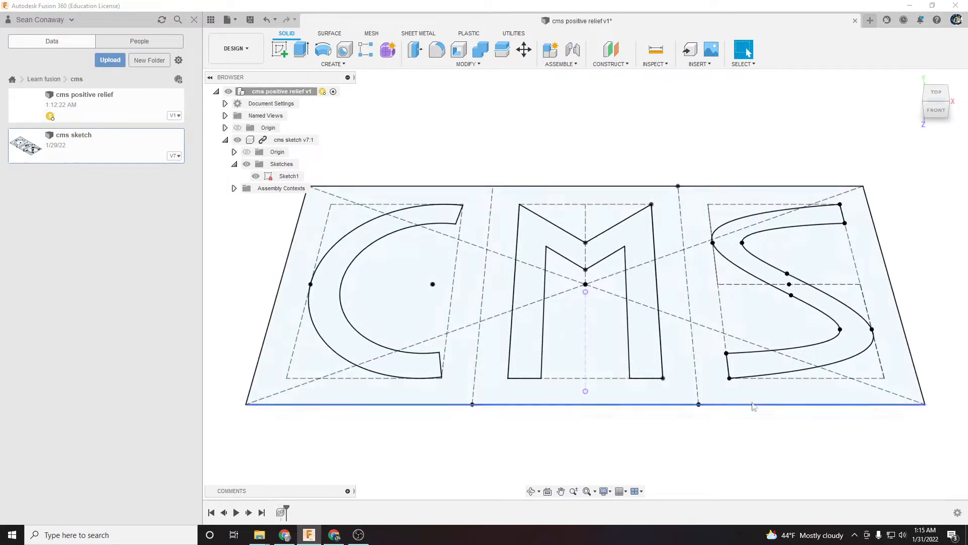
left_click(275, 177)
left_click(378, 155)
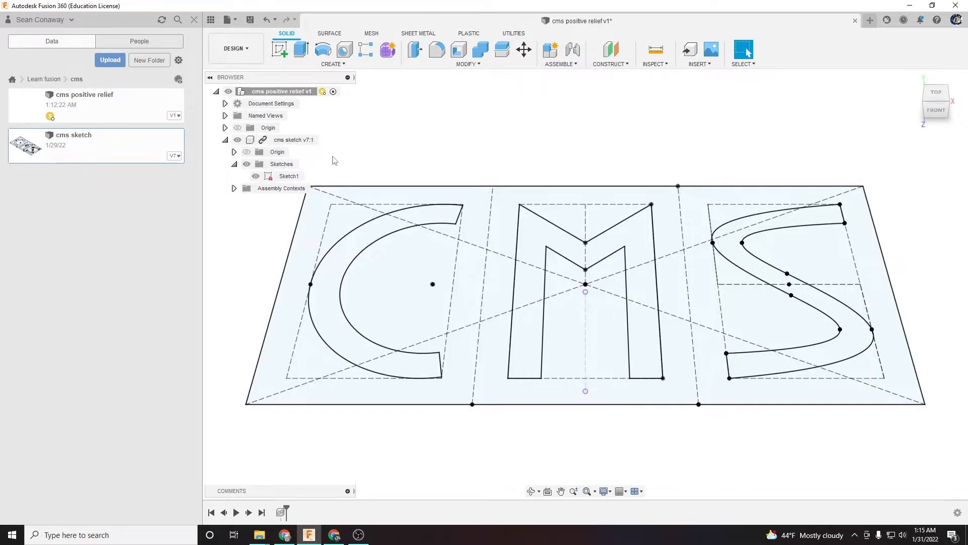
right_click(280, 177)
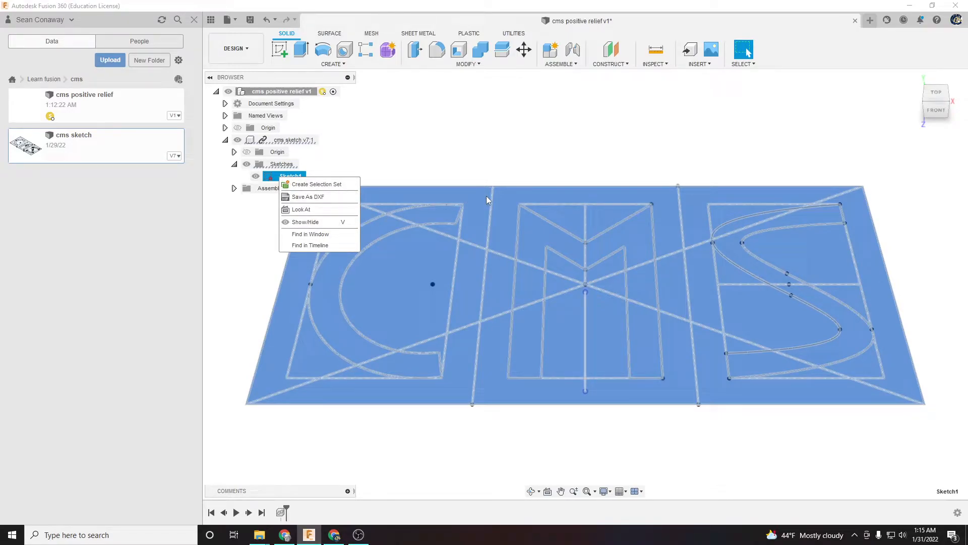
left_click(473, 207)
left_click(467, 146)
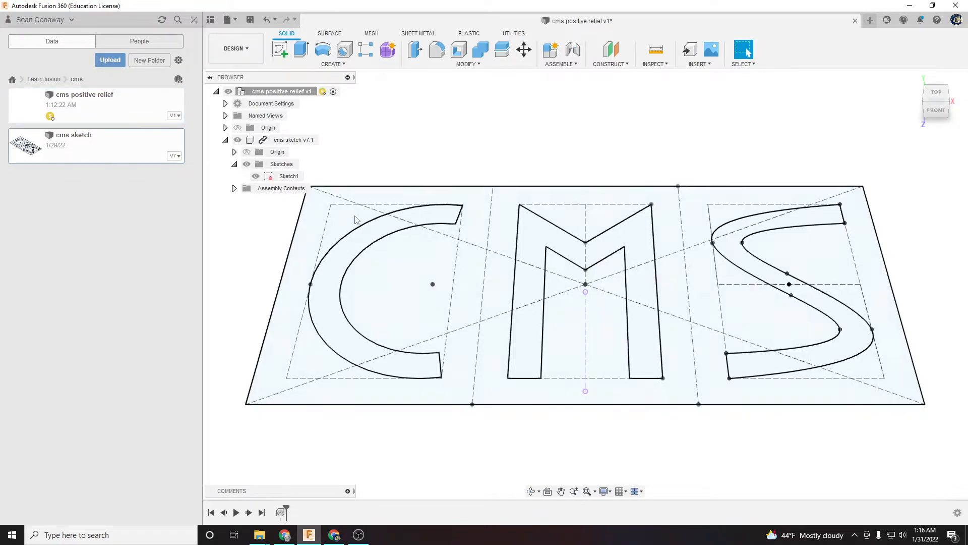
Open the original cms sketch design and rename its Sketch1 to "CMS Sketch"
double_click(86, 150)
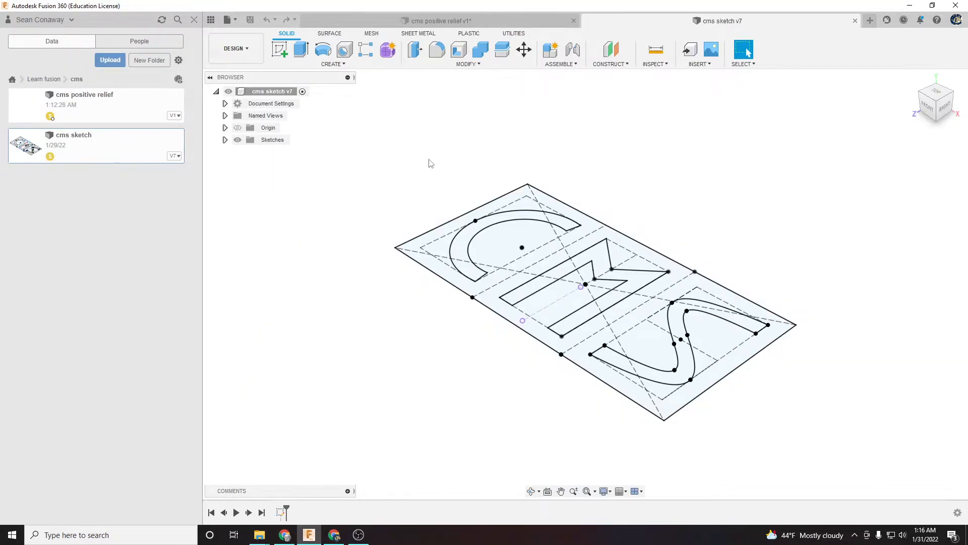
left_click(927, 100)
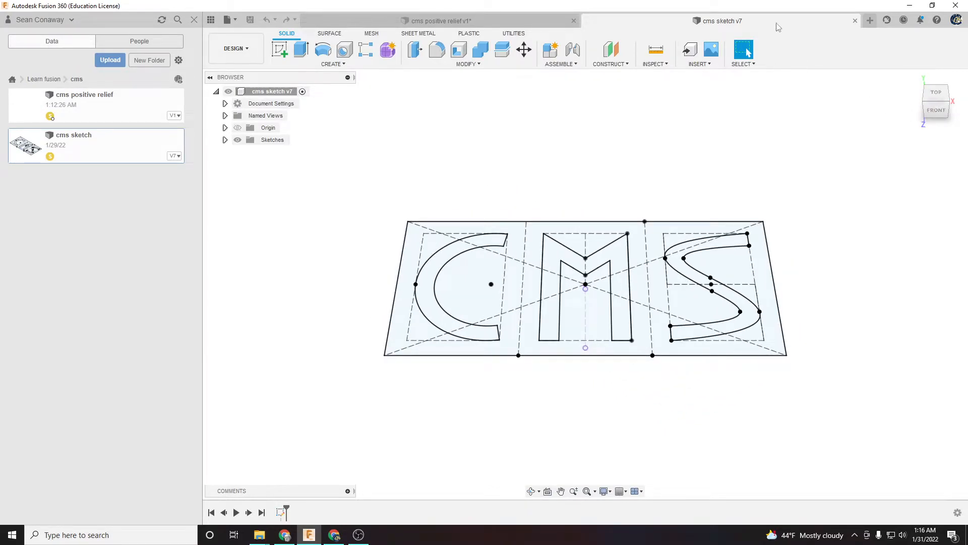
left_click(226, 140)
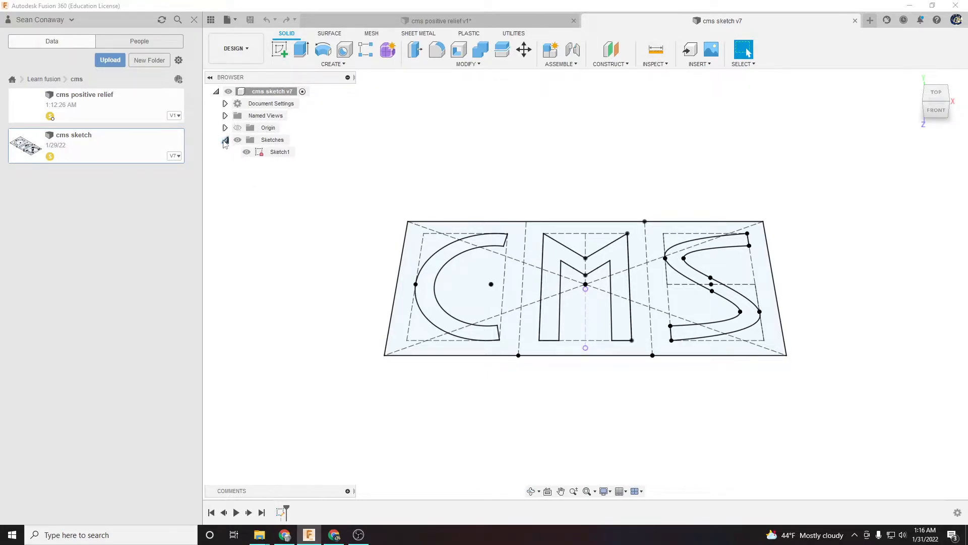
left_click(280, 153)
right_click(283, 158)
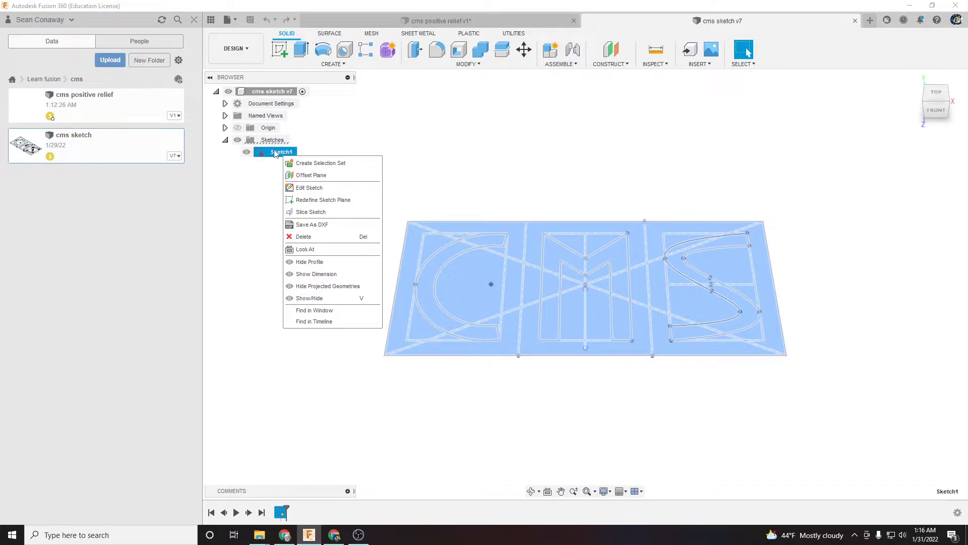
left_click(260, 185)
left_click(281, 152)
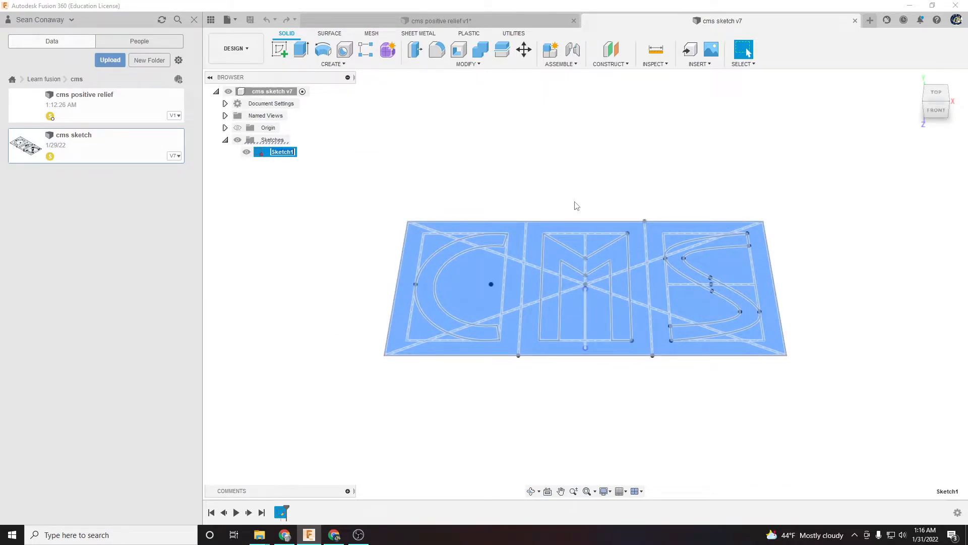
type("CMS")
key("Return")
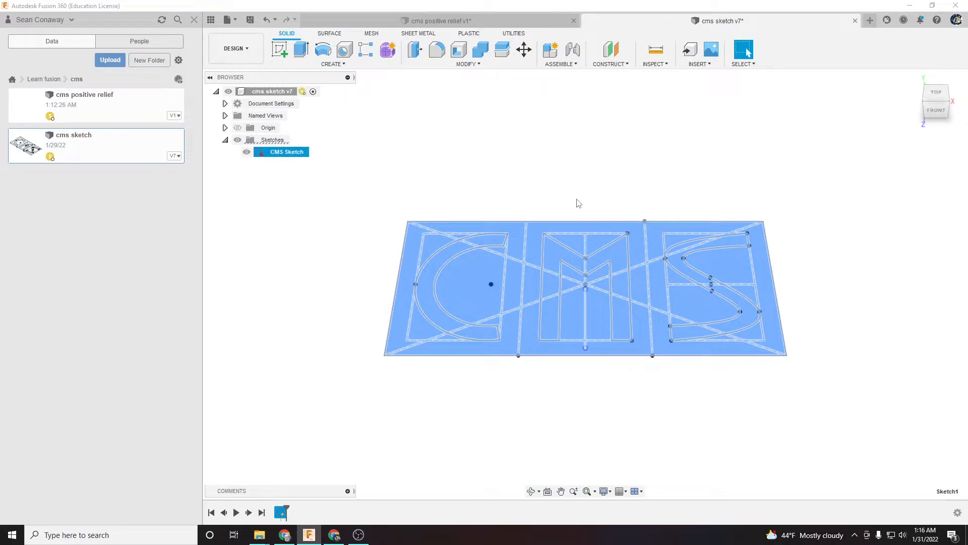
Save the cms sketch design with the version description "User Saved" and close it
left_click(256, 23)
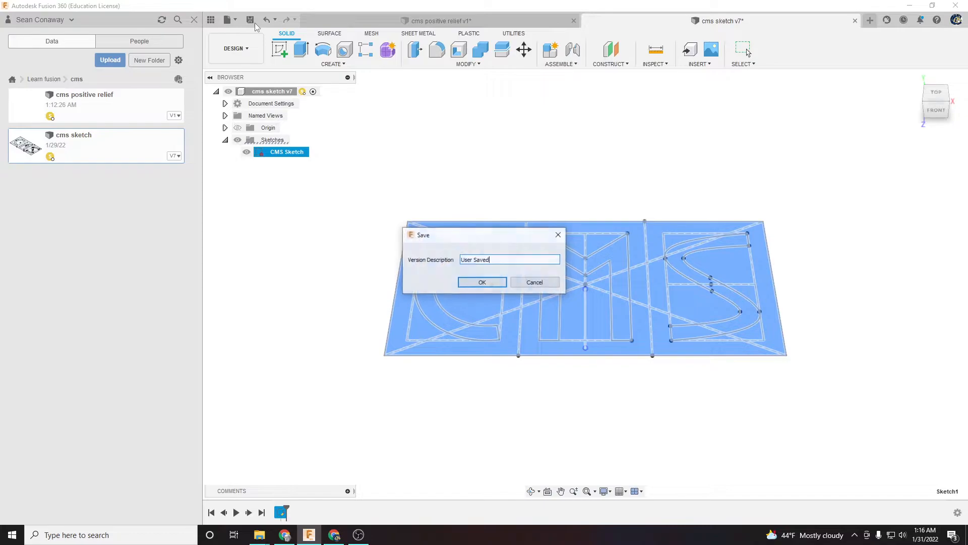
left_click(469, 284)
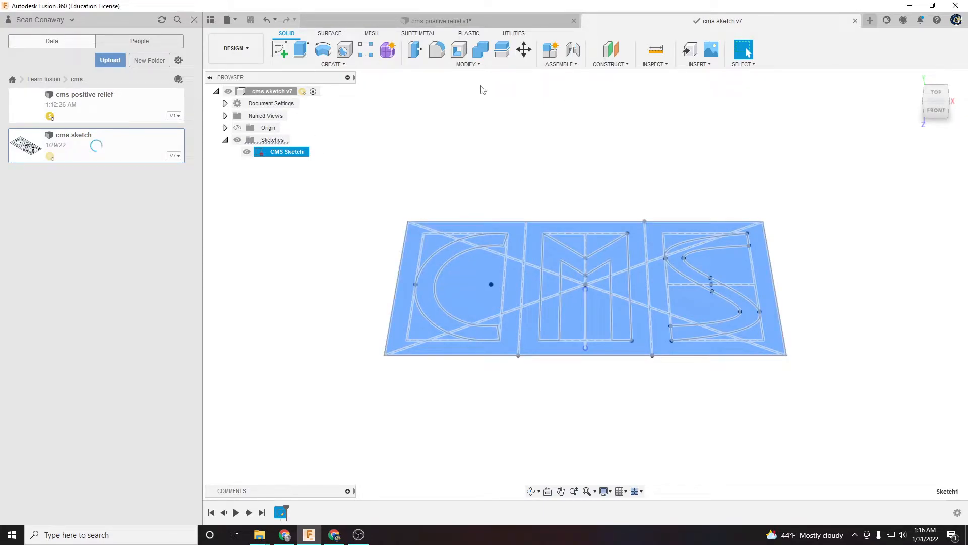
left_click(854, 21)
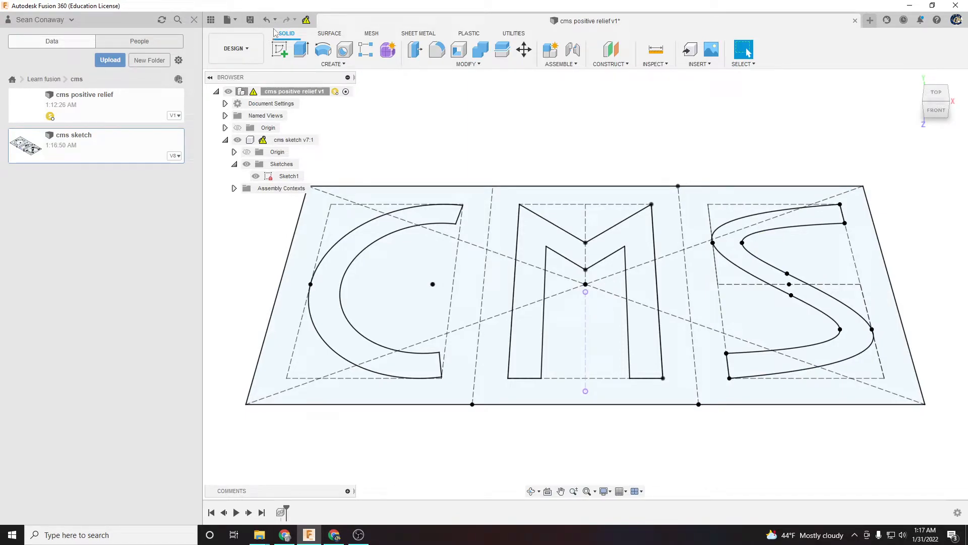
Update the linked cms sketch component to its latest version and expand its Sketches folder
left_click(307, 20)
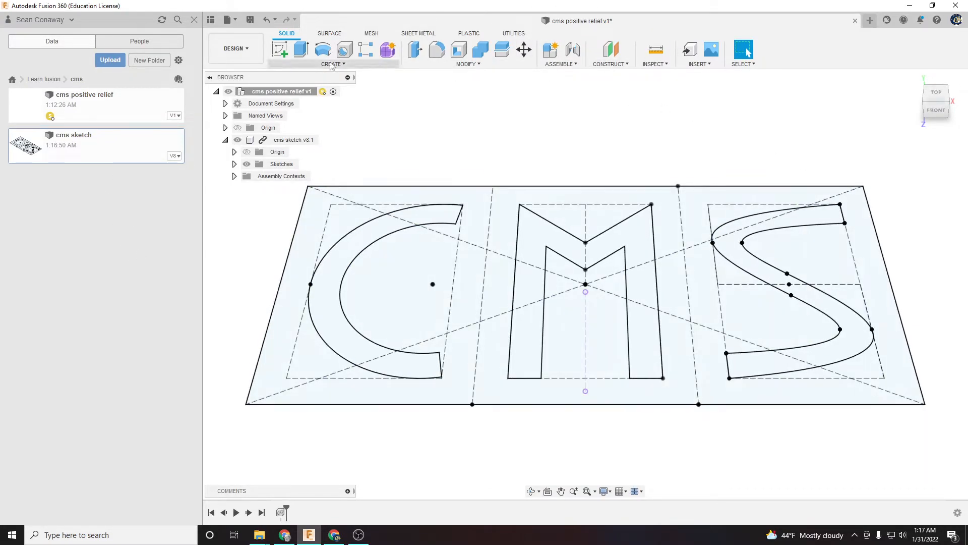
left_click(234, 164)
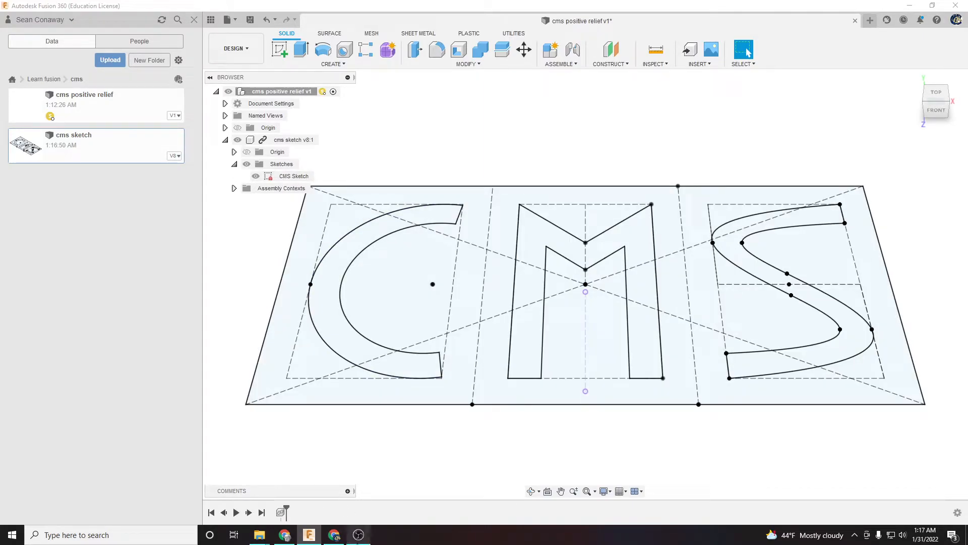
left_click(357, 535)
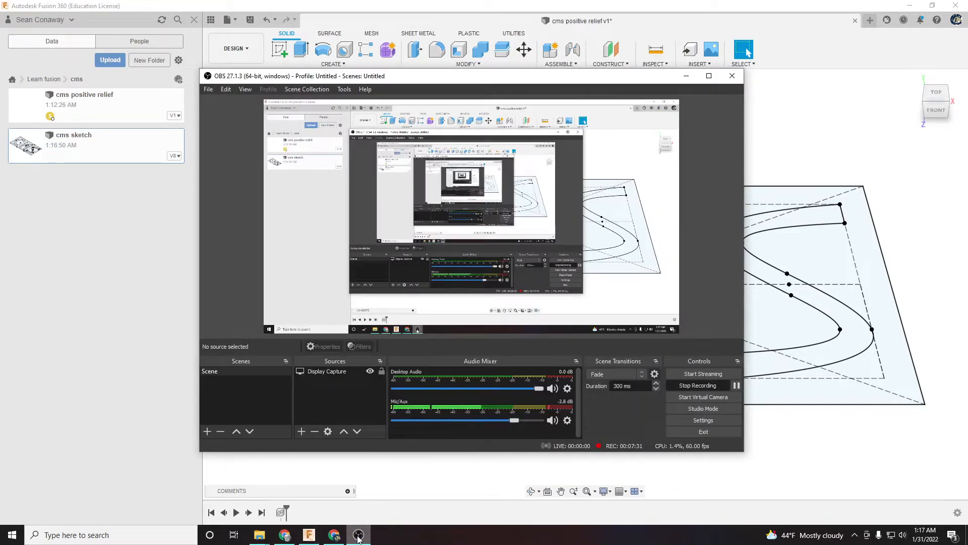
left_click(294, 511)
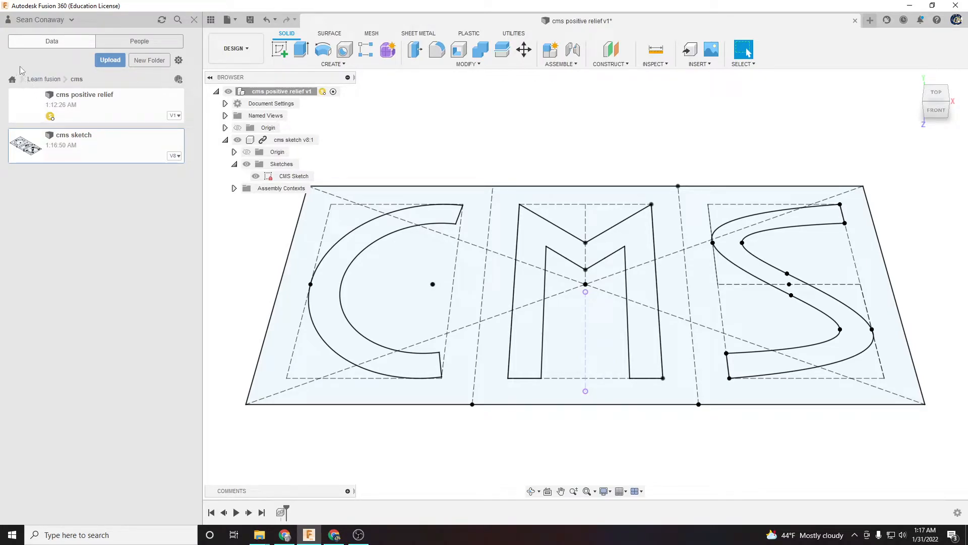
Extrude the plate background together with the C, M and S profiles by -10 mm as a new body
left_click(193, 20)
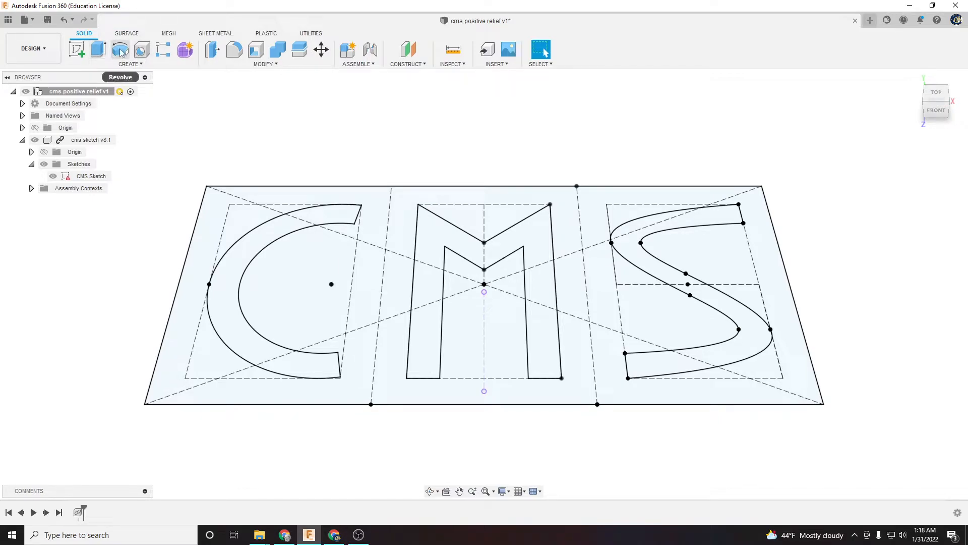
left_click(130, 65)
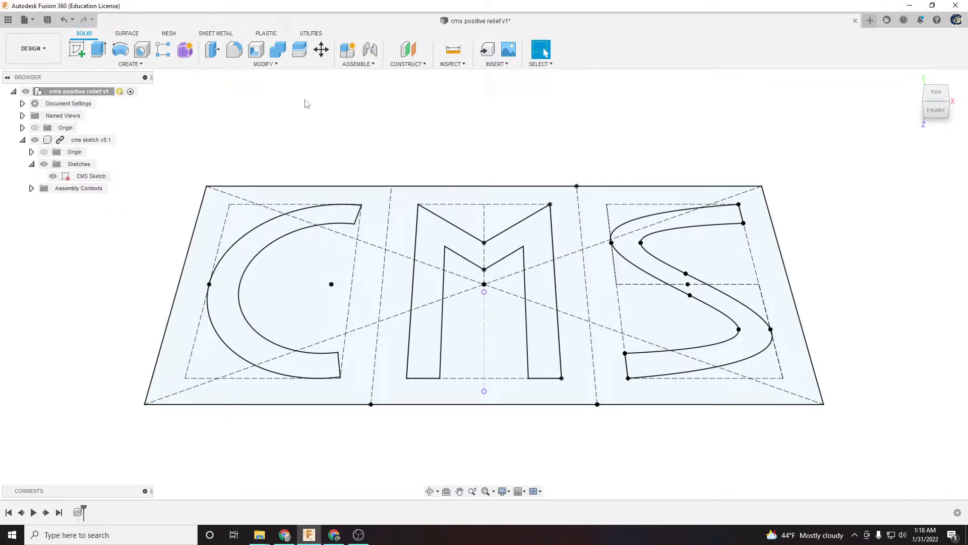
key("e")
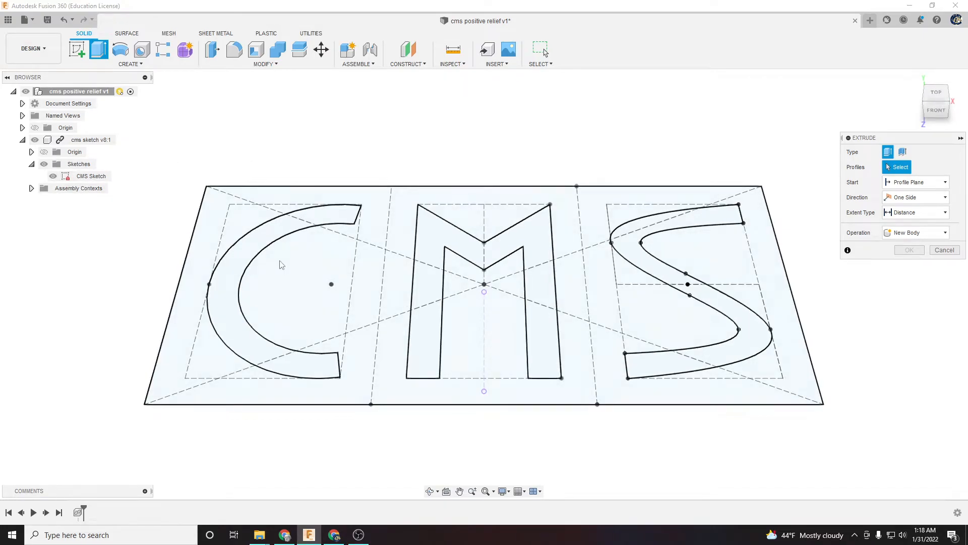
left_click(216, 226)
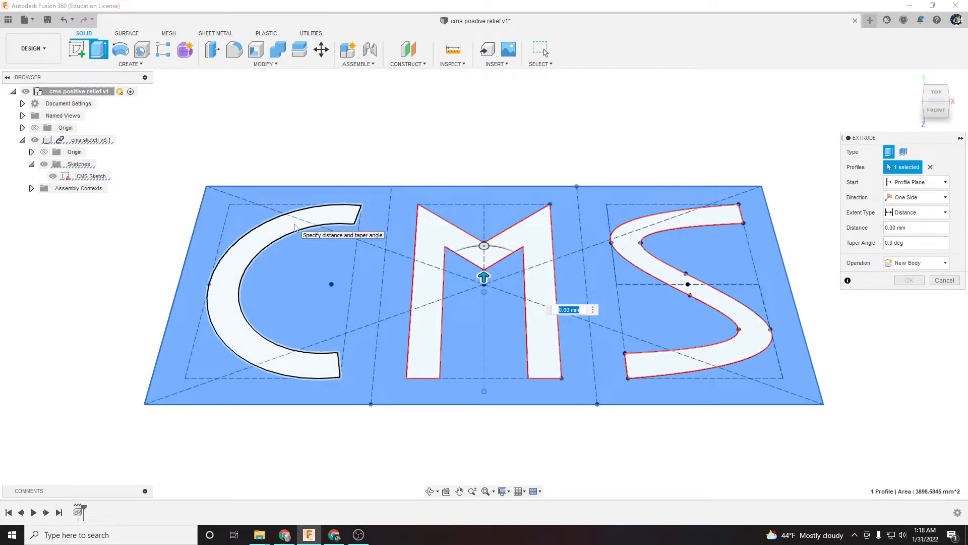
left_click(231, 245)
left_click(540, 260)
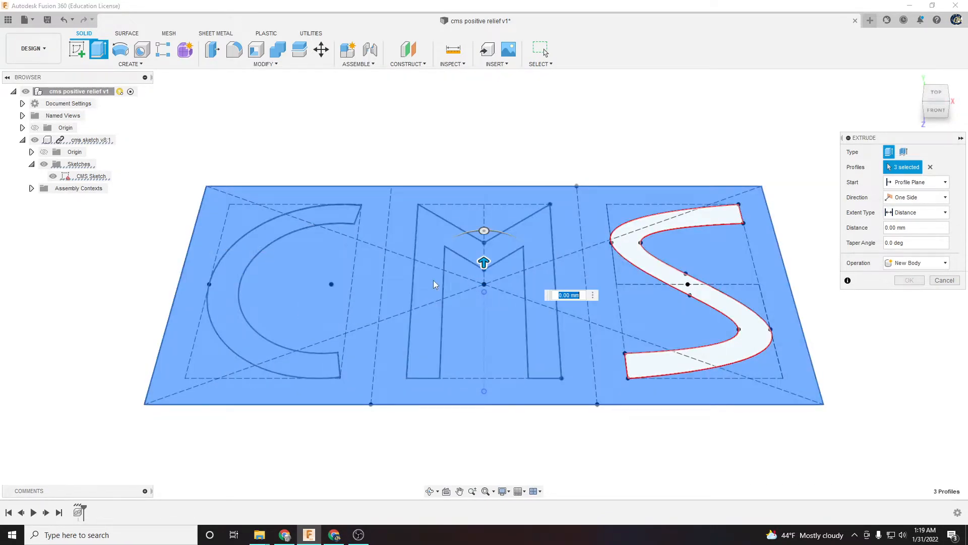
left_click(679, 272)
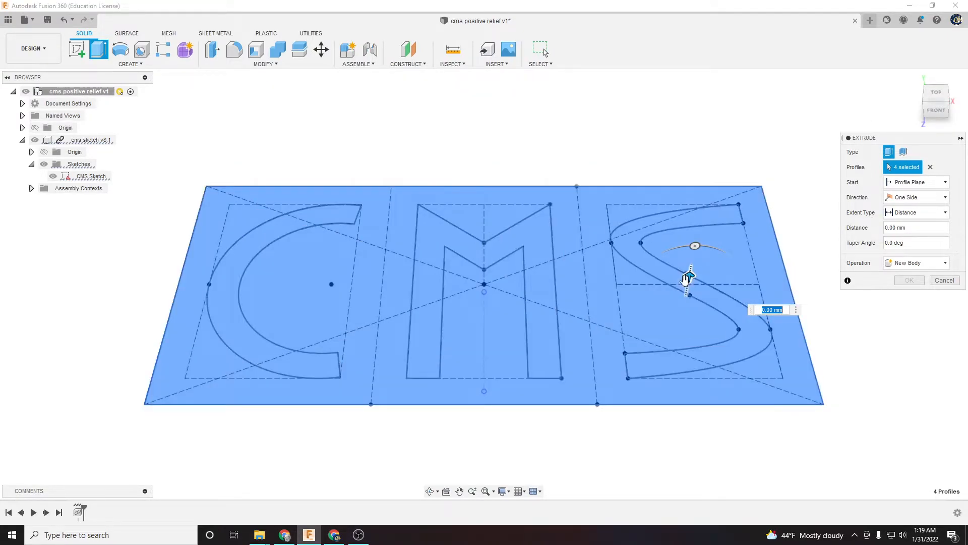
left_click_drag(689, 276, 680, 296)
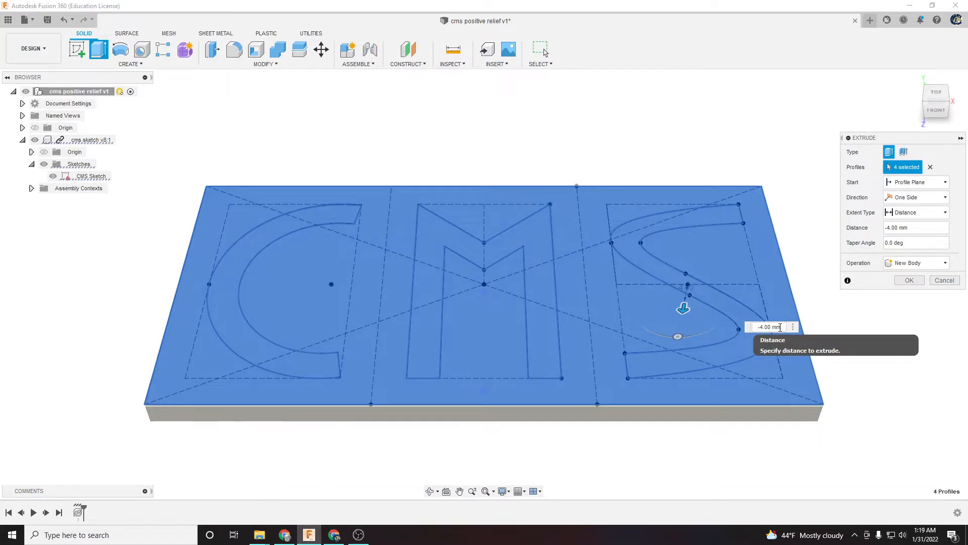
type("-10")
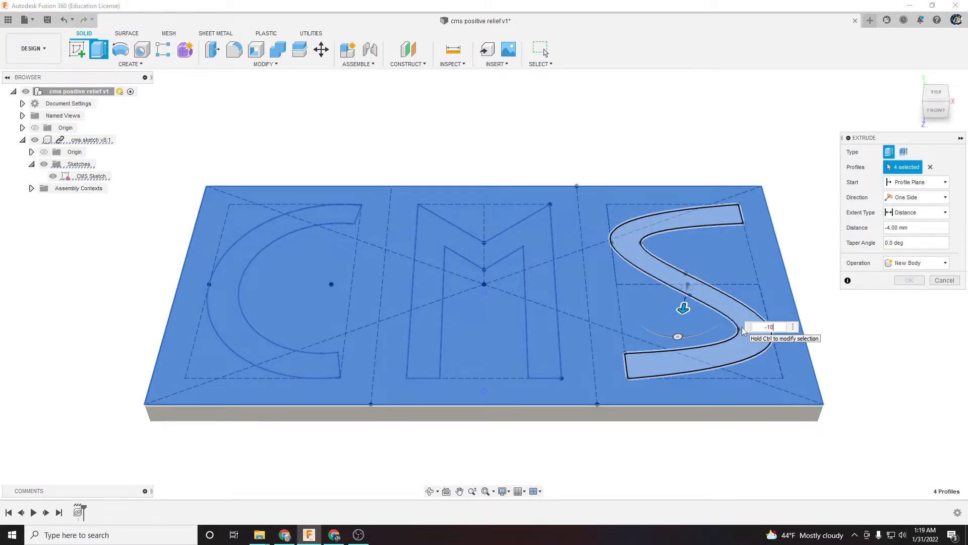
key("Return")
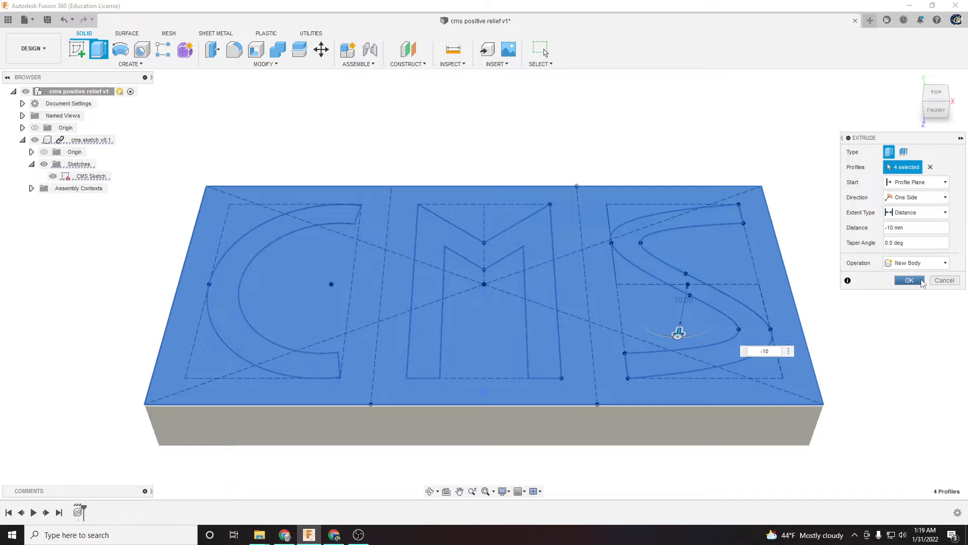
left_click(921, 281)
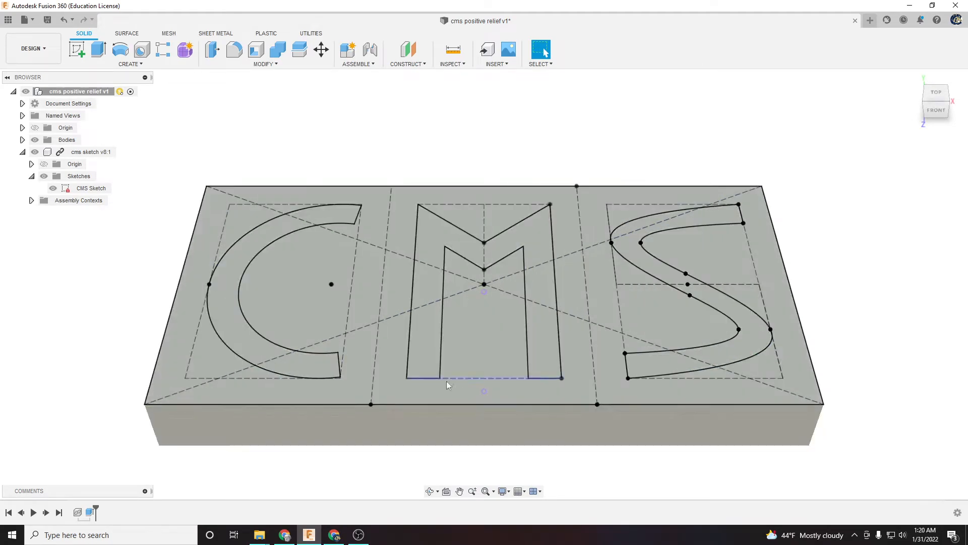
Toggle the CMS Sketch's visibility to inspect the bare extruded block from a lower angle, leaving the sketch shown
left_click(395, 424)
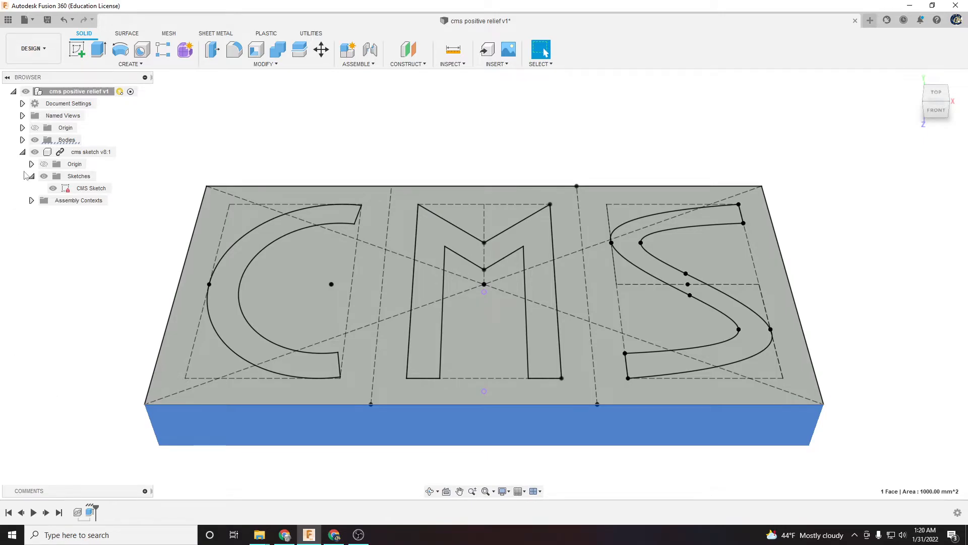
left_click(53, 188)
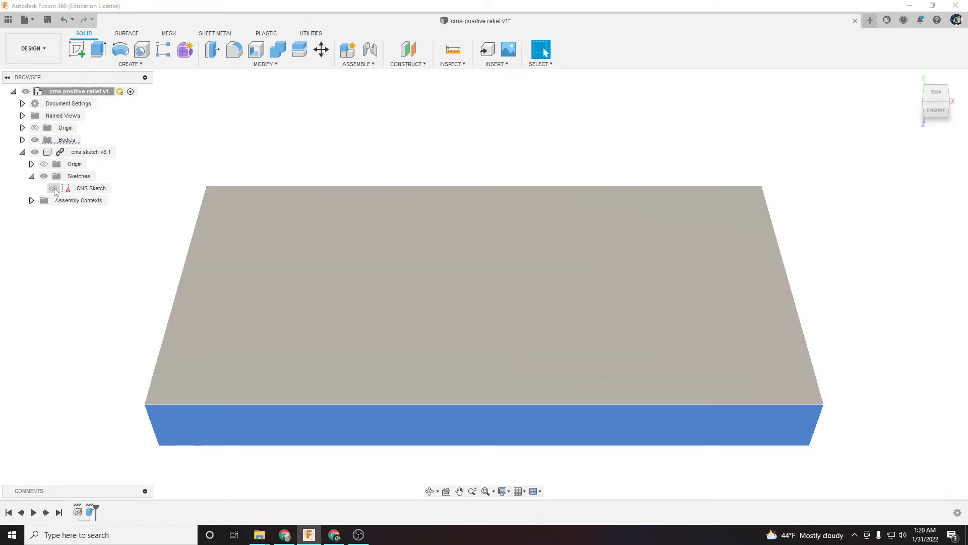
left_click(52, 188)
left_click(53, 188)
left_click(53, 188)
left_click(52, 188)
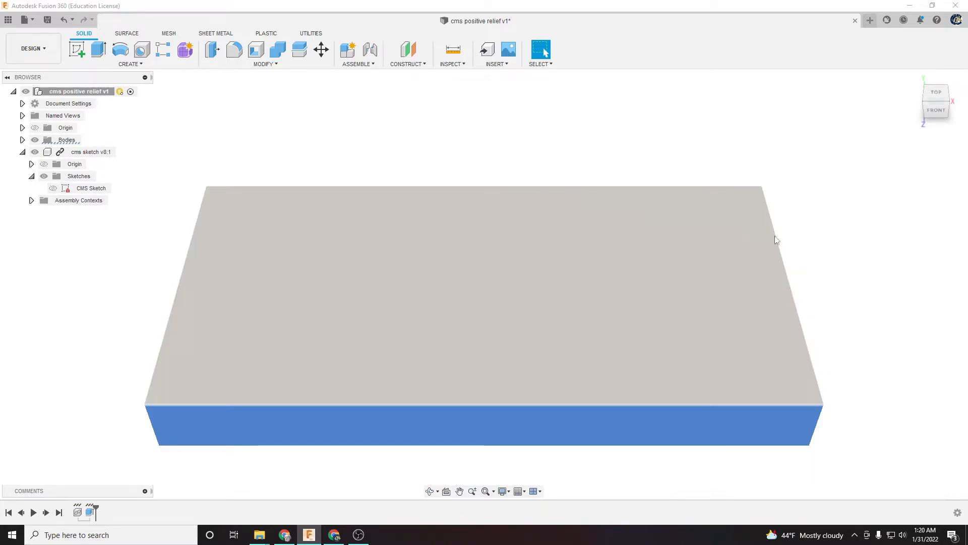
left_click_drag(930, 114, 937, 98)
left_click(52, 188)
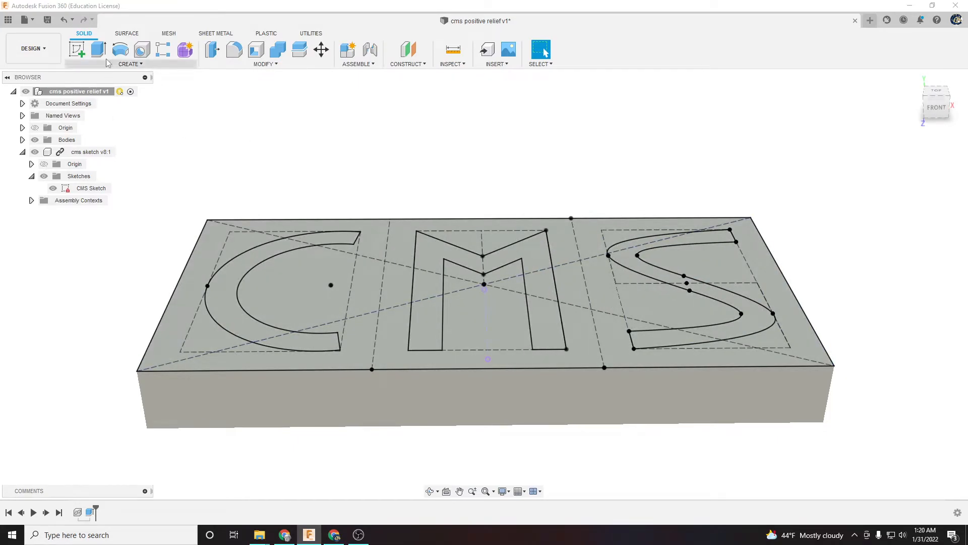
Set up an extrusion of the C, M and S profiles with One Side direction, Distance extent and the Join operation
key("e")
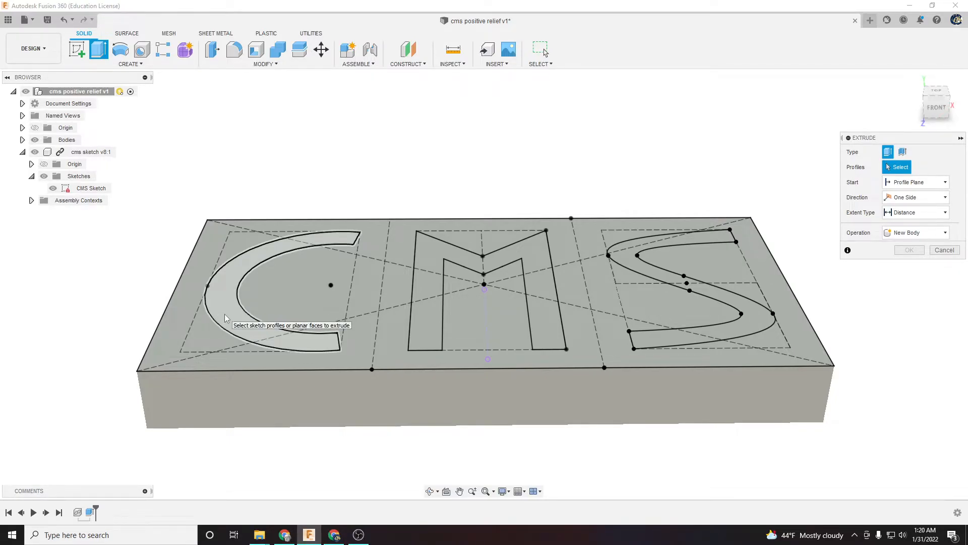
left_click(224, 314)
left_click(419, 317)
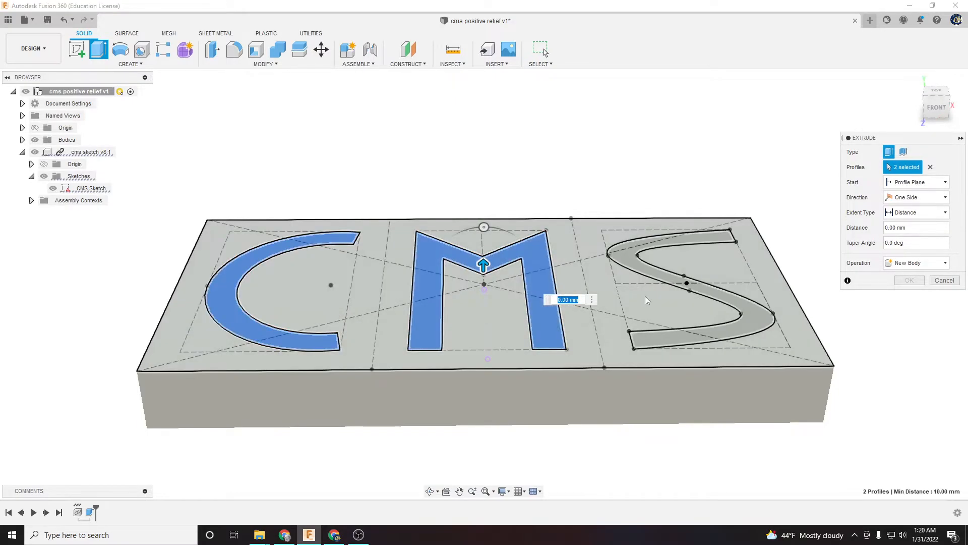
left_click(742, 322)
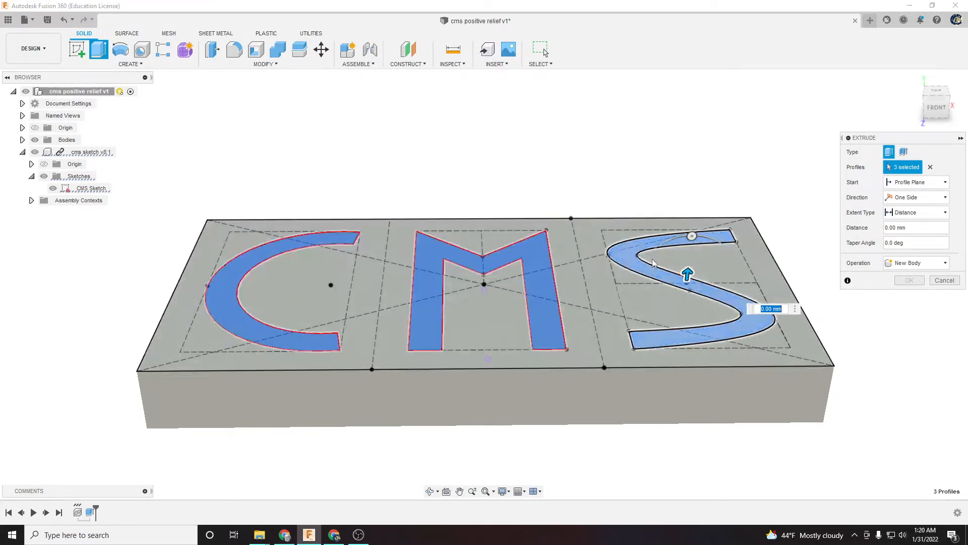
left_click(917, 199)
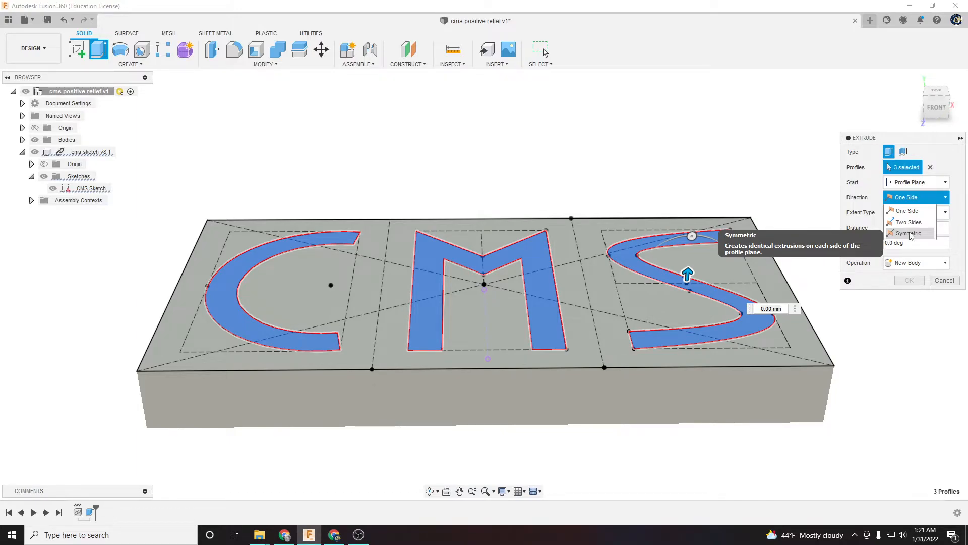
left_click(871, 204)
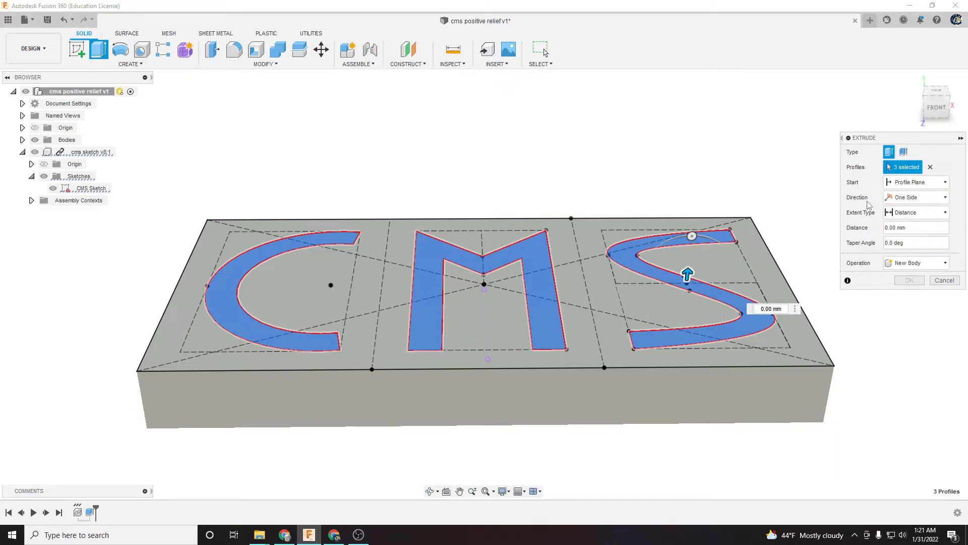
left_click(904, 213)
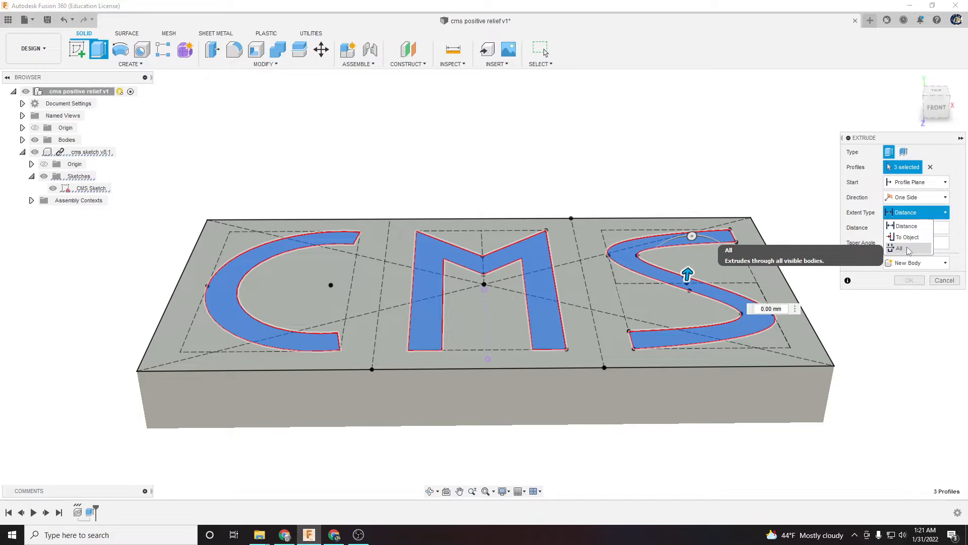
left_click(901, 212)
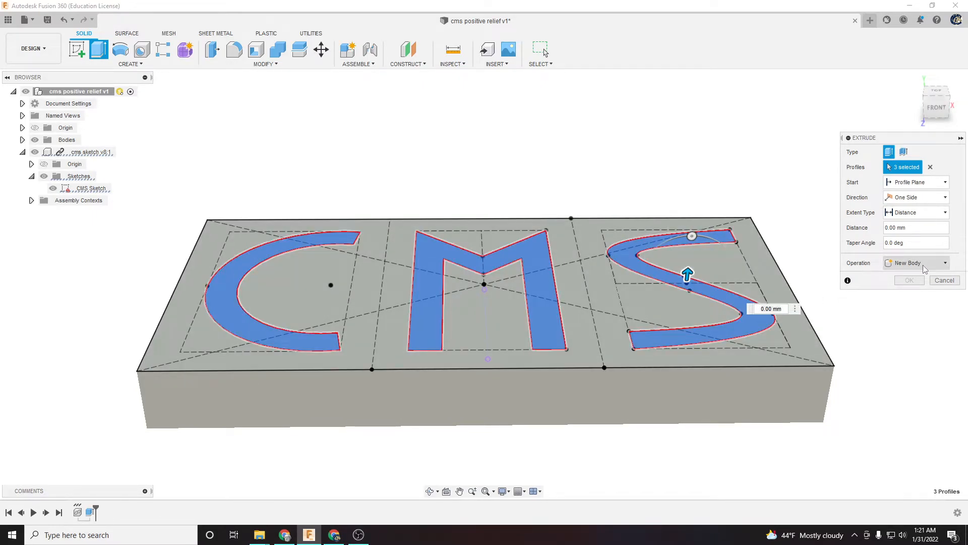
left_click(925, 268)
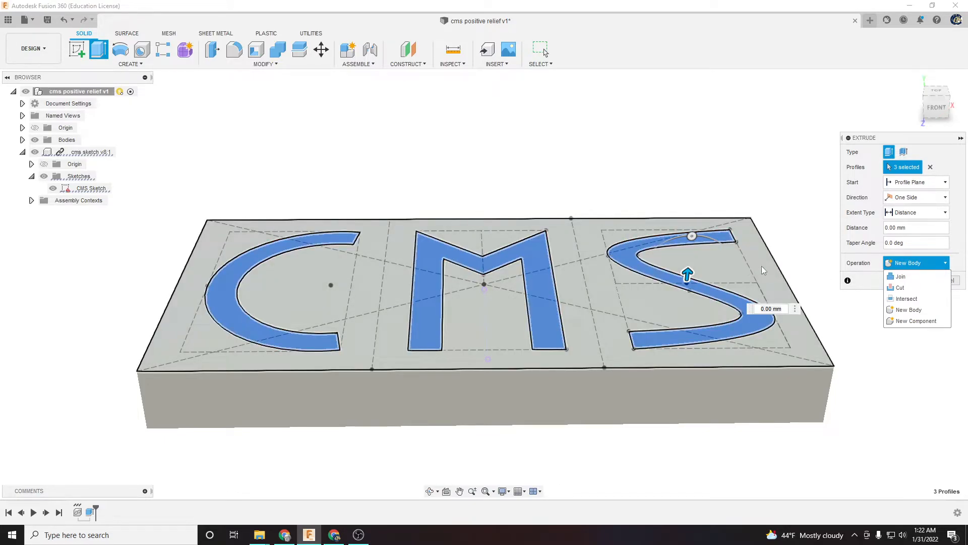
left_click(913, 281)
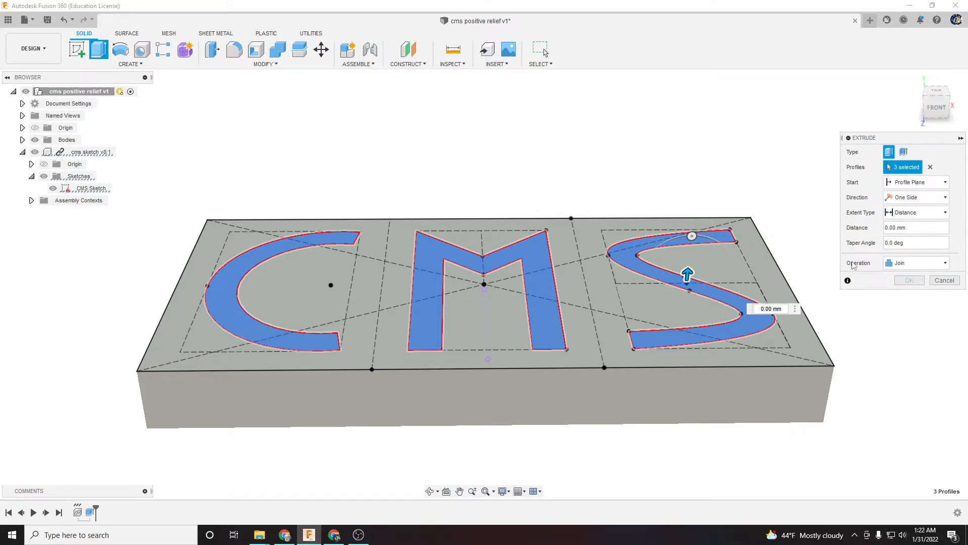
Switch the camera projection to Perspective and view the block from the front
left_click(936, 108)
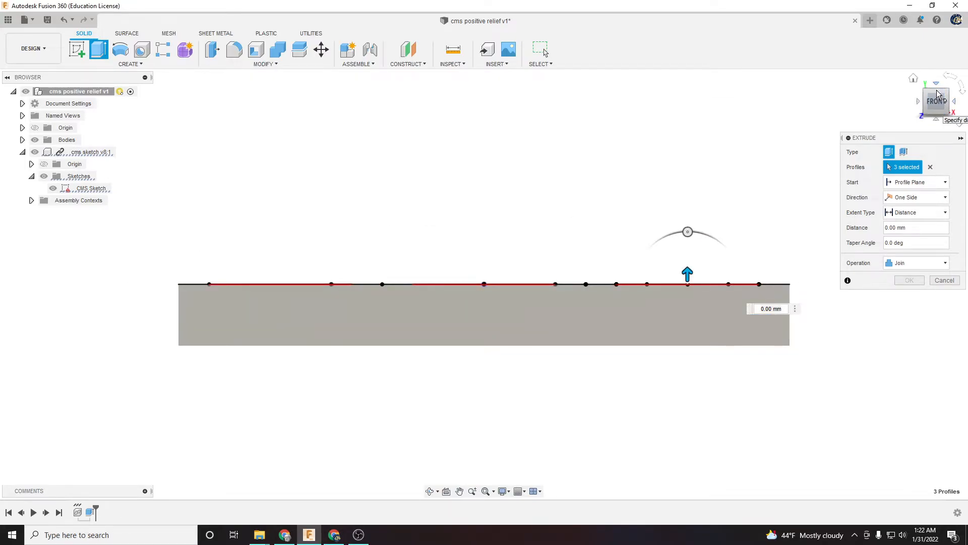
left_click(937, 91)
left_click(937, 109)
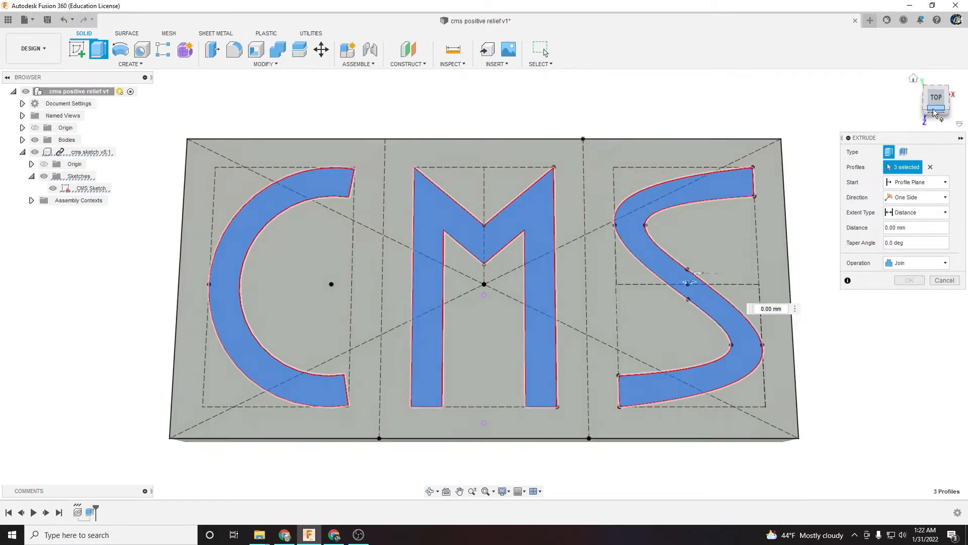
right_click(937, 111)
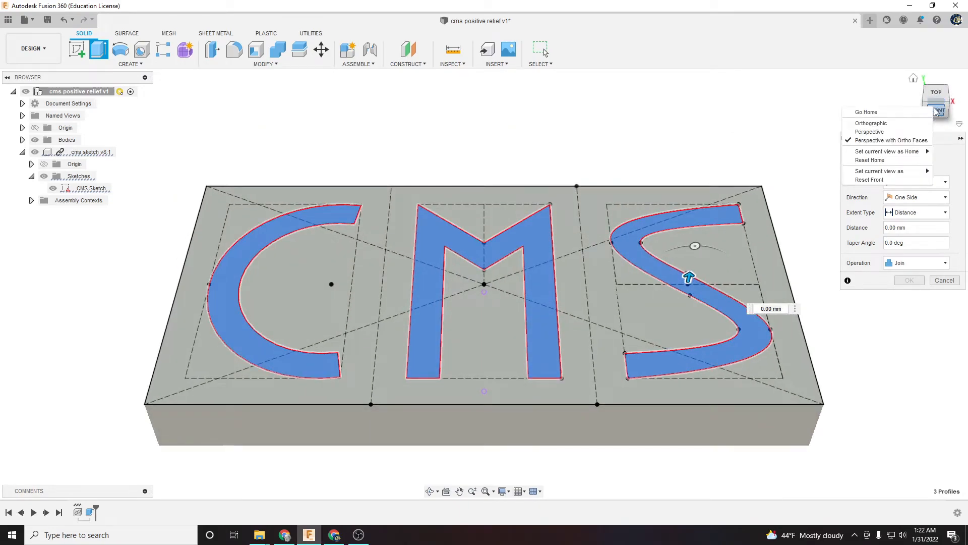
left_click(886, 134)
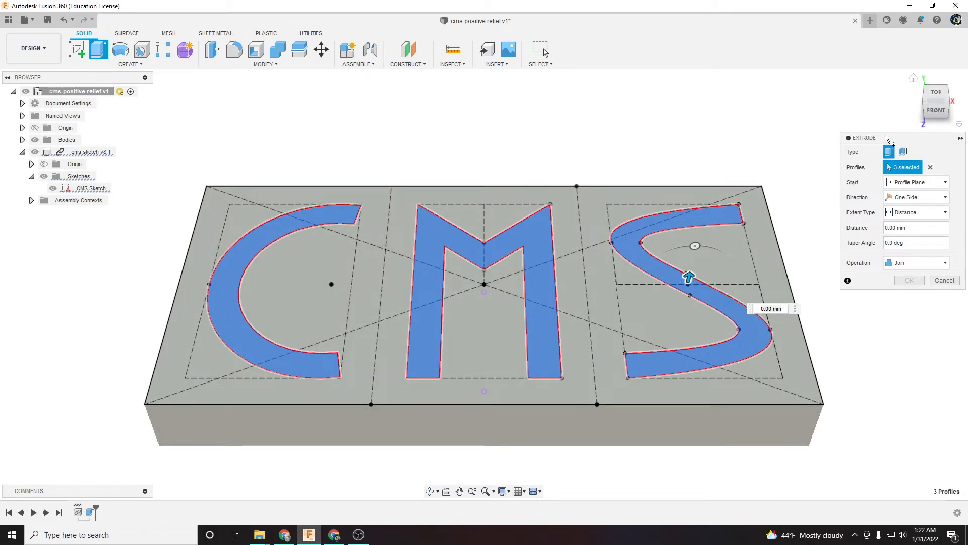
left_click(935, 111)
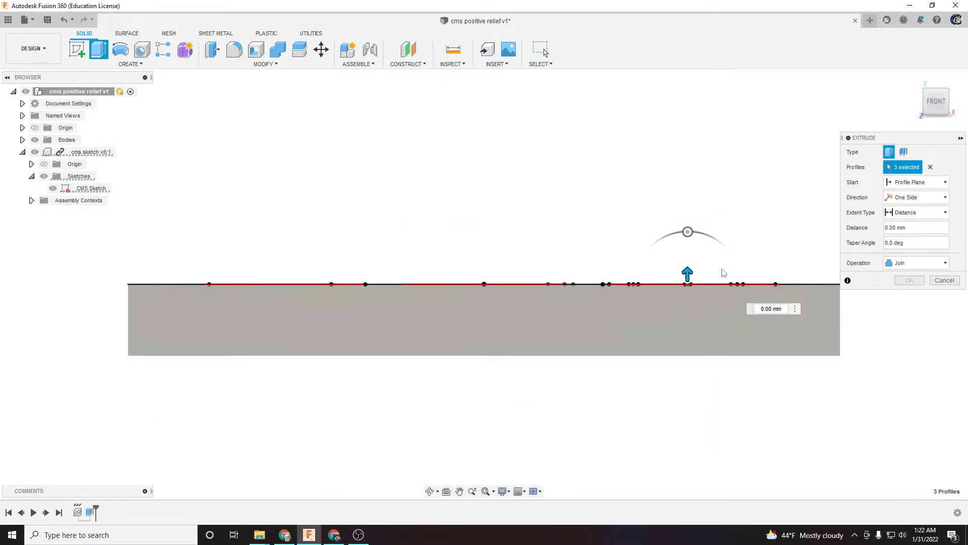
Set the C, M and S extrusion distance to 3 mm and check the preview from above and from the front
left_click_drag(688, 272, 688, 254)
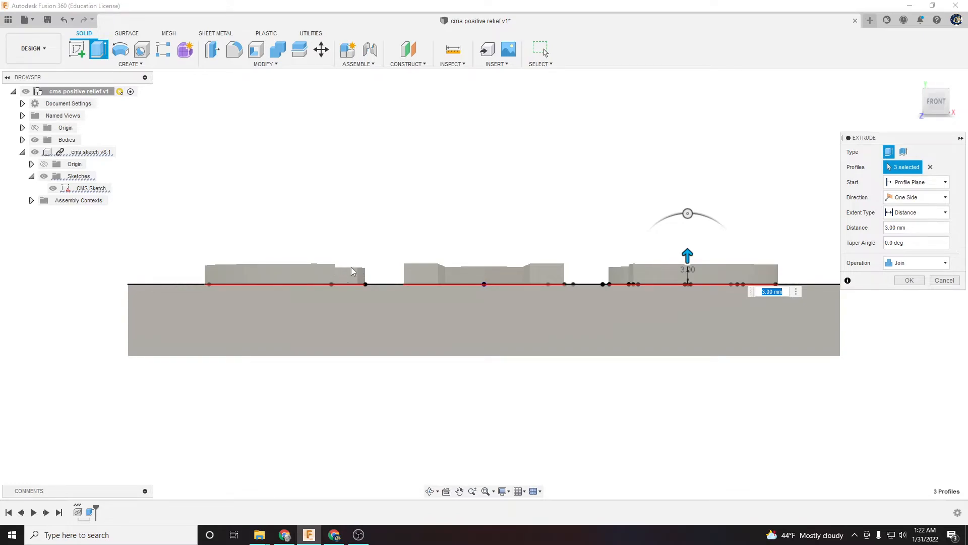
left_click_drag(939, 104, 932, 117)
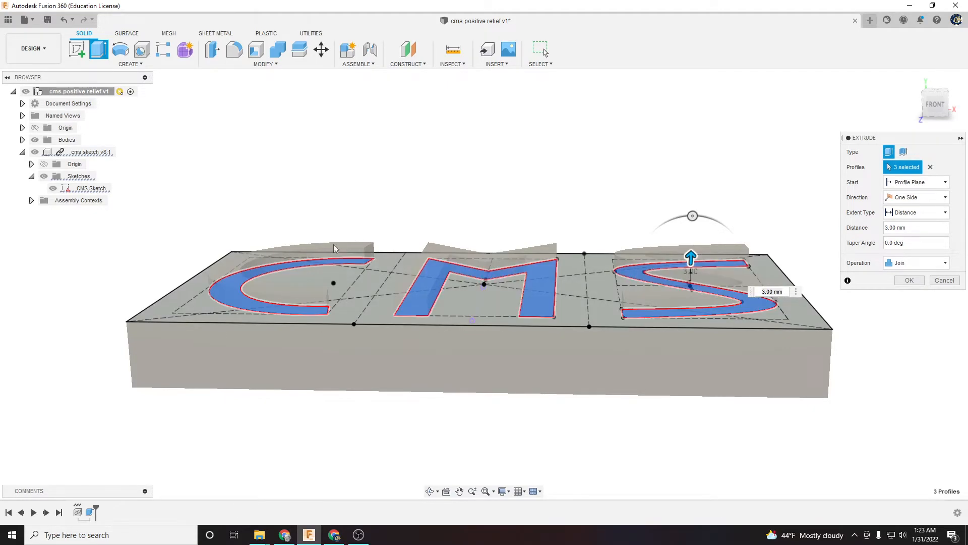
left_click_drag(938, 102, 940, 104)
left_click(939, 104)
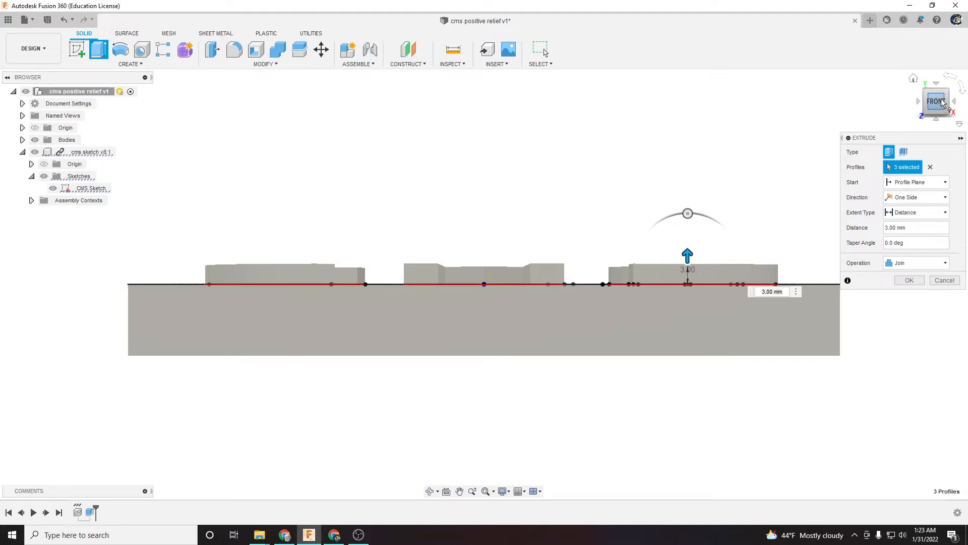
left_click_drag(939, 105, 939, 112)
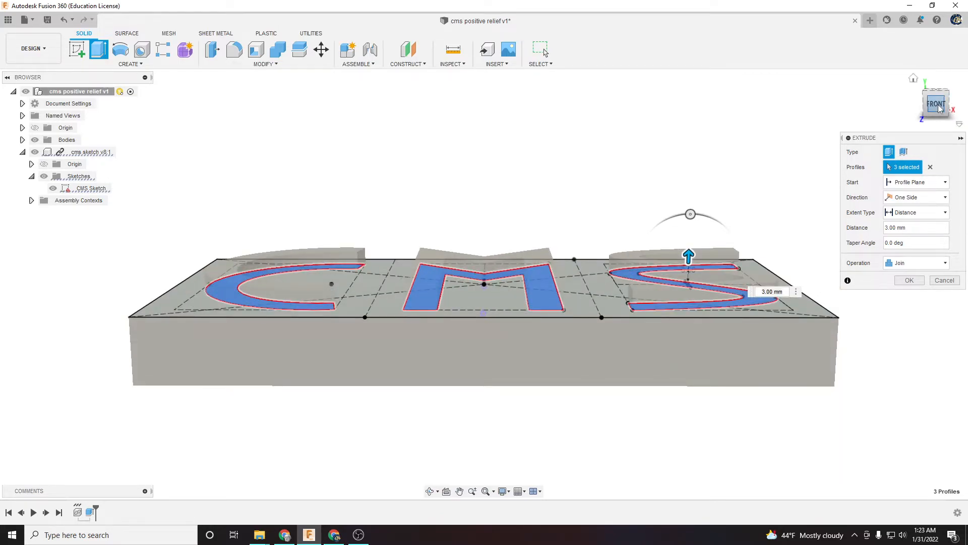
right_click(939, 107)
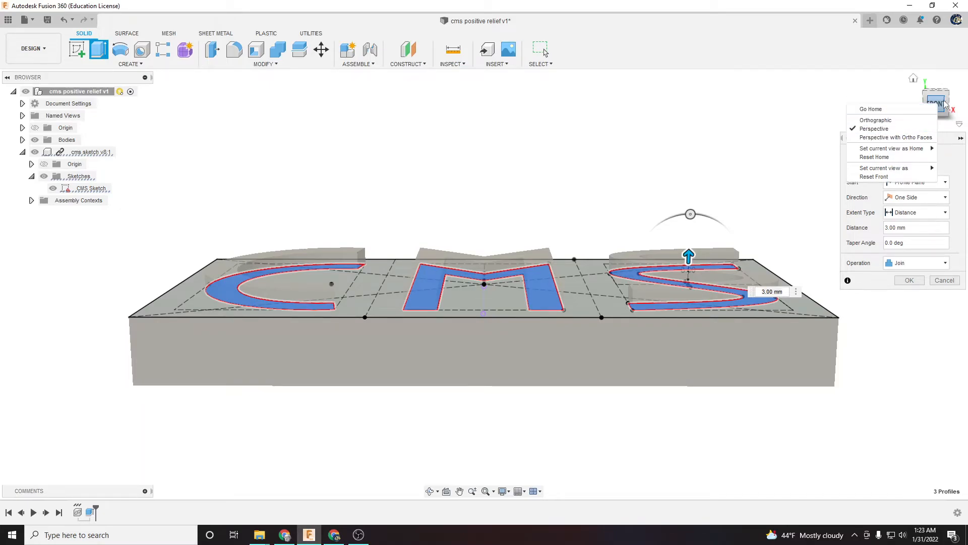
key("Escape")
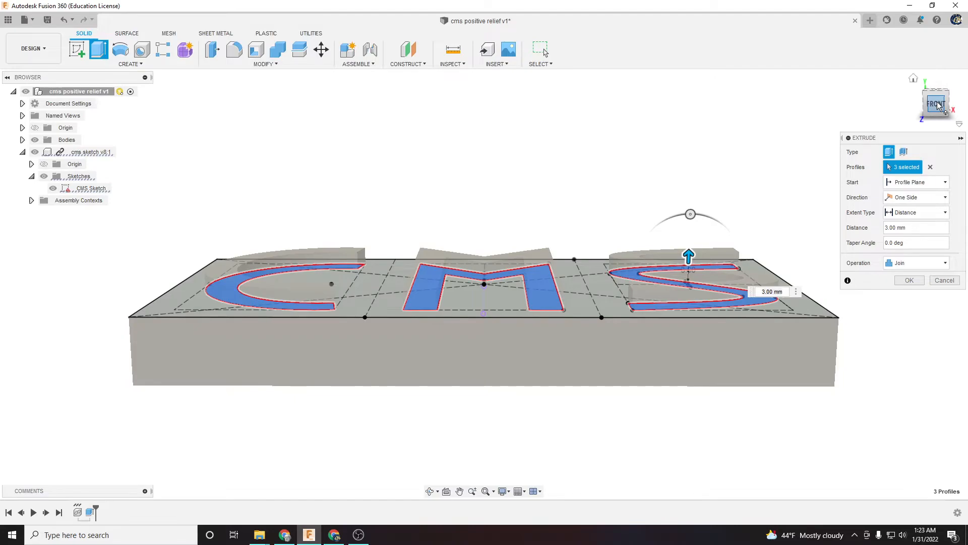
left_click(937, 104)
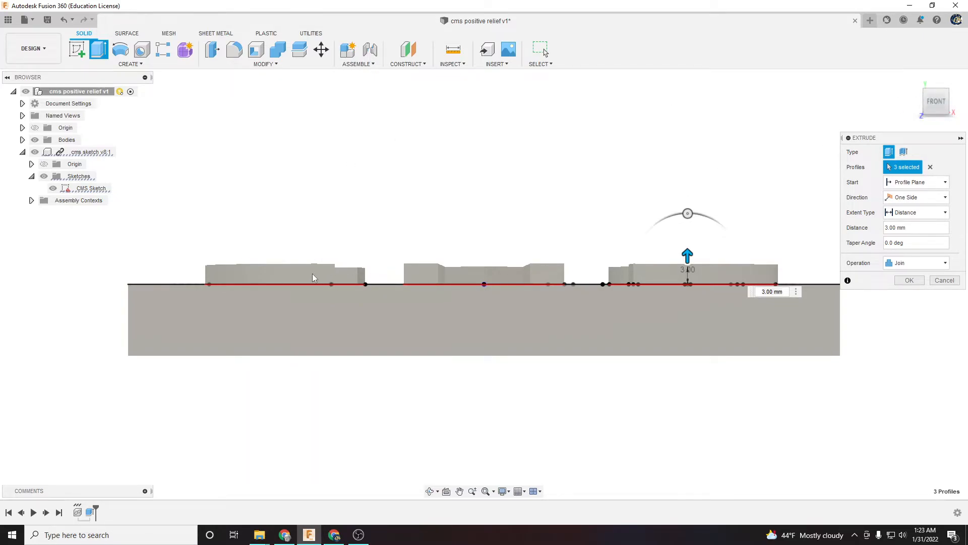
Switch the camera projection to Perspective with Ortho Faces and compare an angled view with the front view
right_click(939, 104)
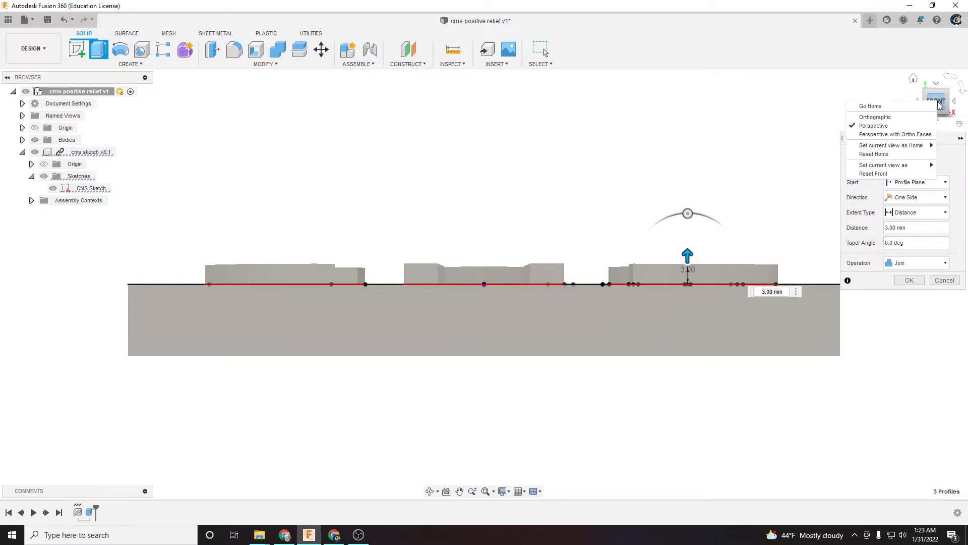
left_click(901, 135)
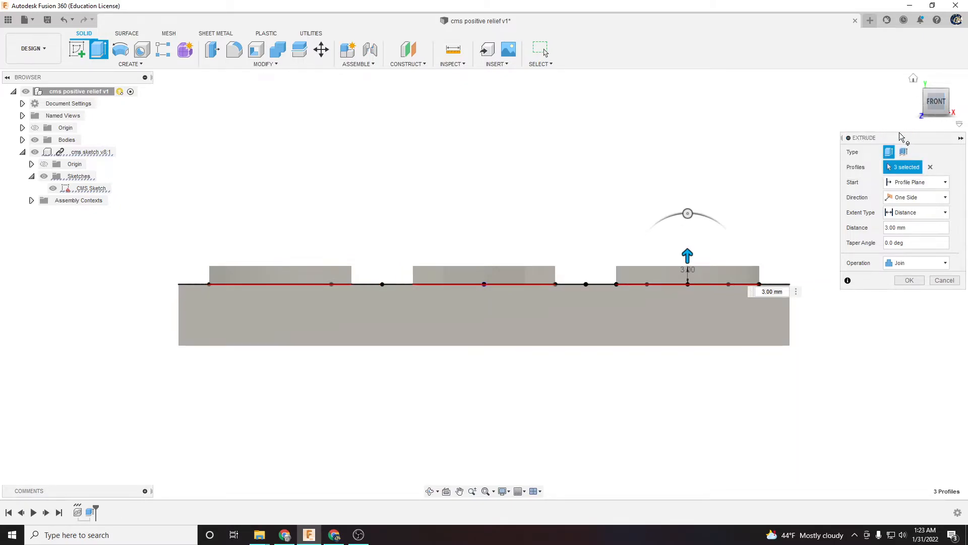
left_click_drag(936, 99, 955, 113)
mouse_move(951, 114)
left_mouse_down()
mouse_move(905, 103)
mouse_move(884, 117)
mouse_move(936, 110)
left_mouse_up()
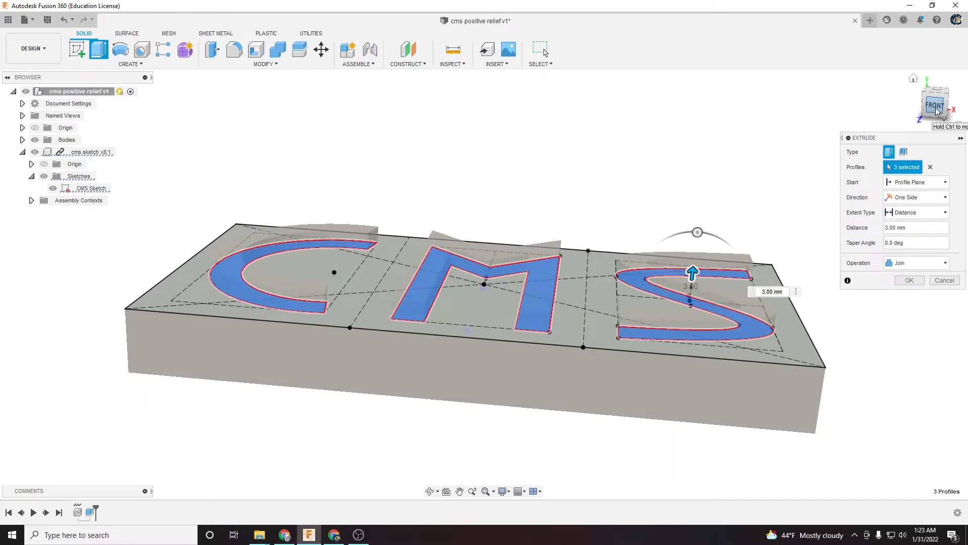
left_click(936, 108)
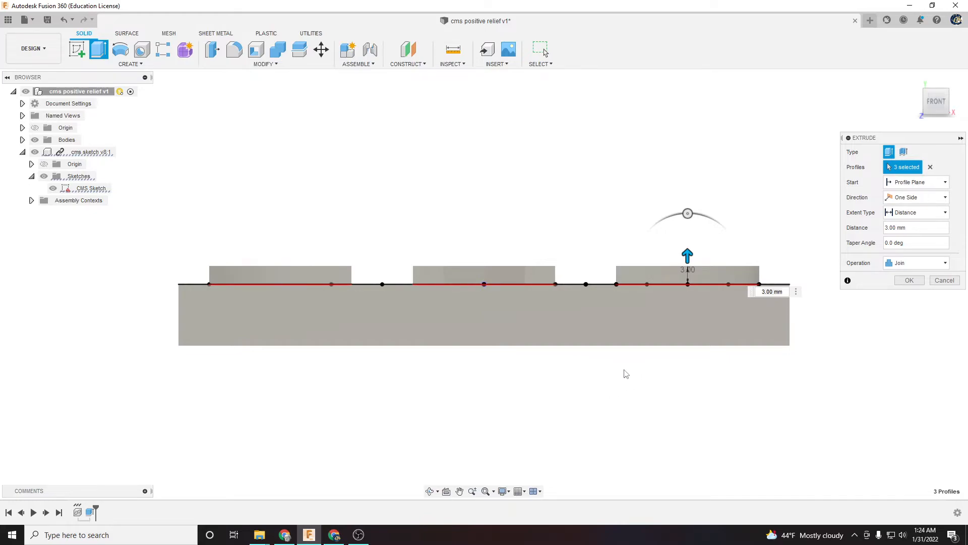
Try a 5 mm distance for the letters, return it to 3 mm and complete the Join extrusion
mouse_move(894, 96)
mouse_move(932, 108)
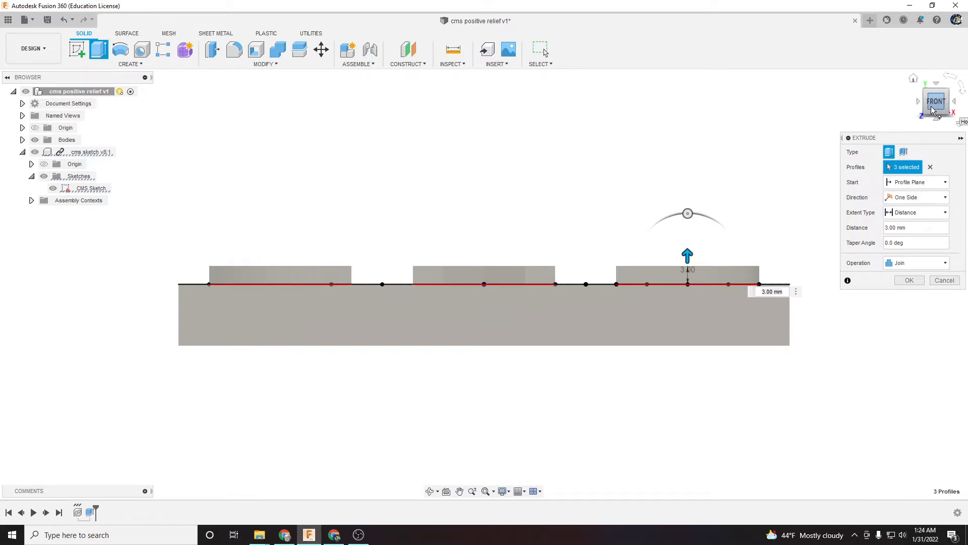
left_click_drag(694, 267, 699, 245)
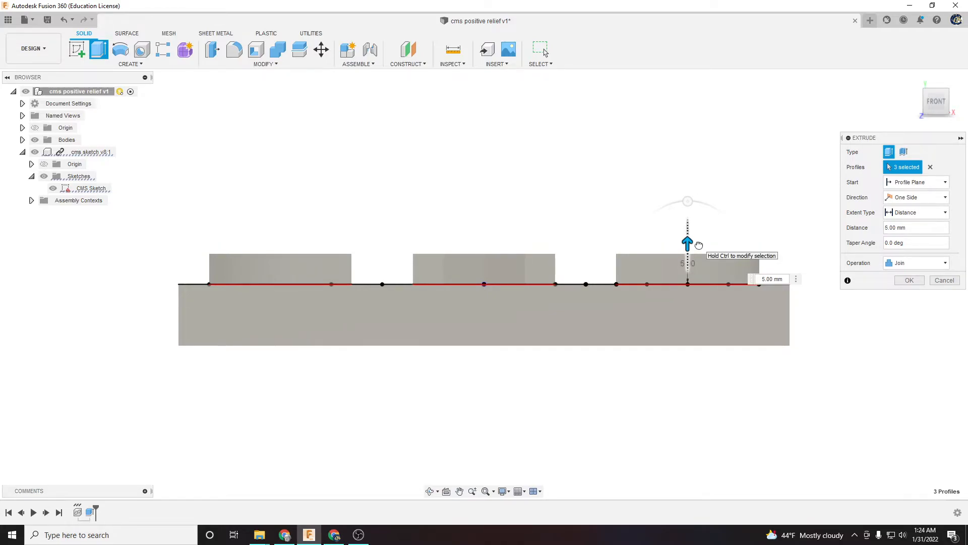
left_click_drag(699, 245, 700, 256)
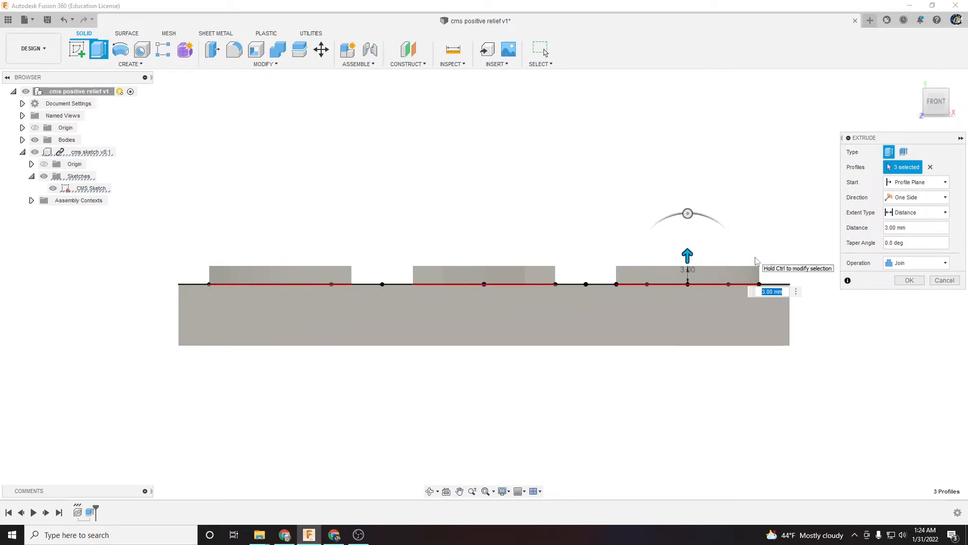
left_click(908, 284)
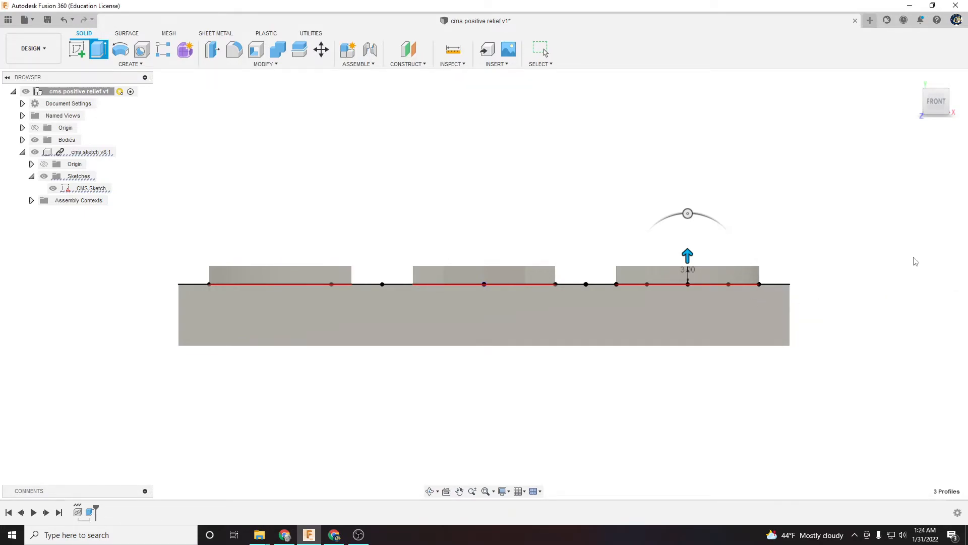
Hide the CMS Sketch and view the raised letters from the edge between the top and front faces
left_click_drag(937, 100, 935, 121)
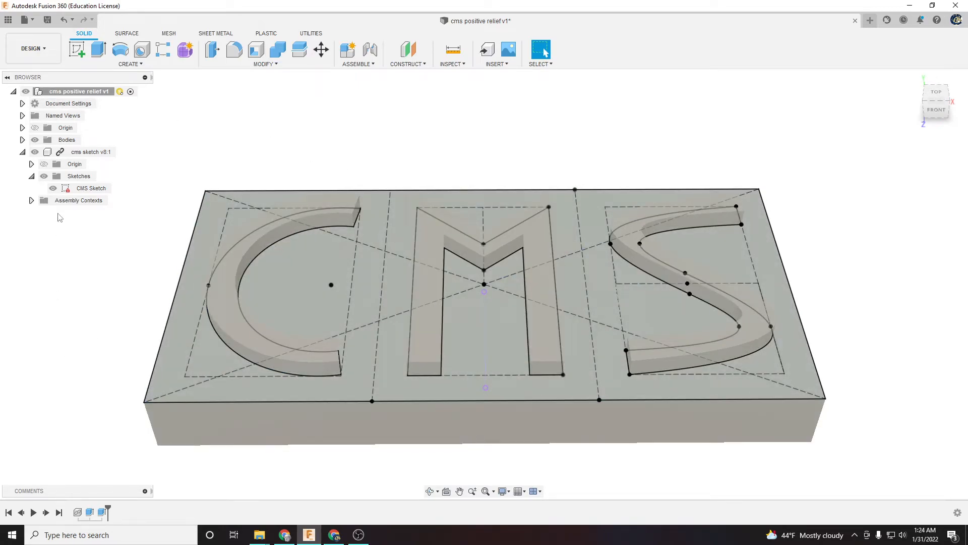
left_click(54, 189)
left_click(53, 188)
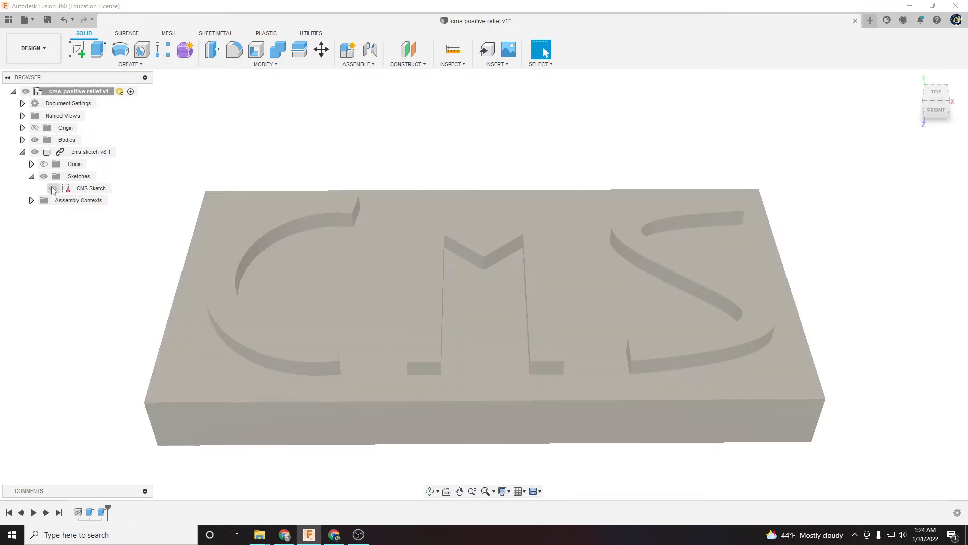
left_click_drag(933, 105, 936, 111)
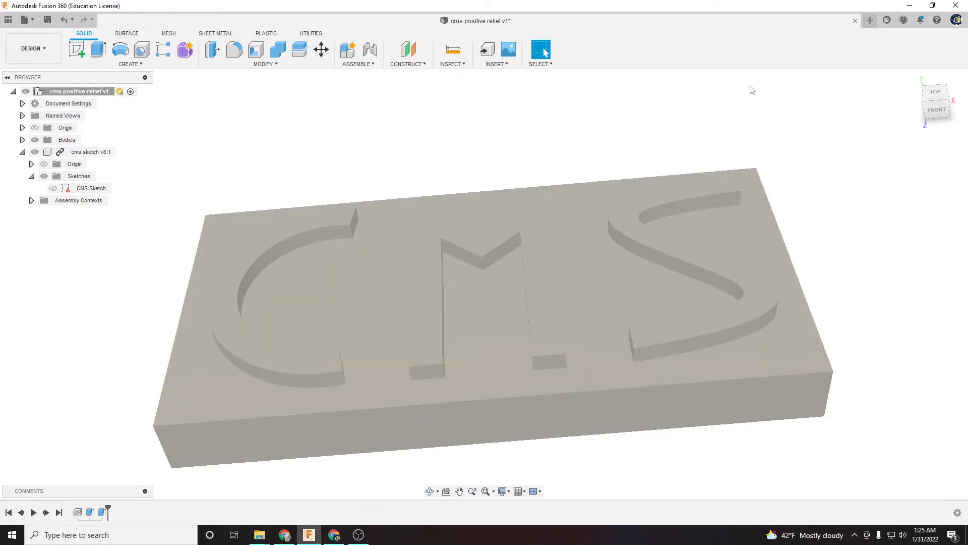
left_click(936, 100)
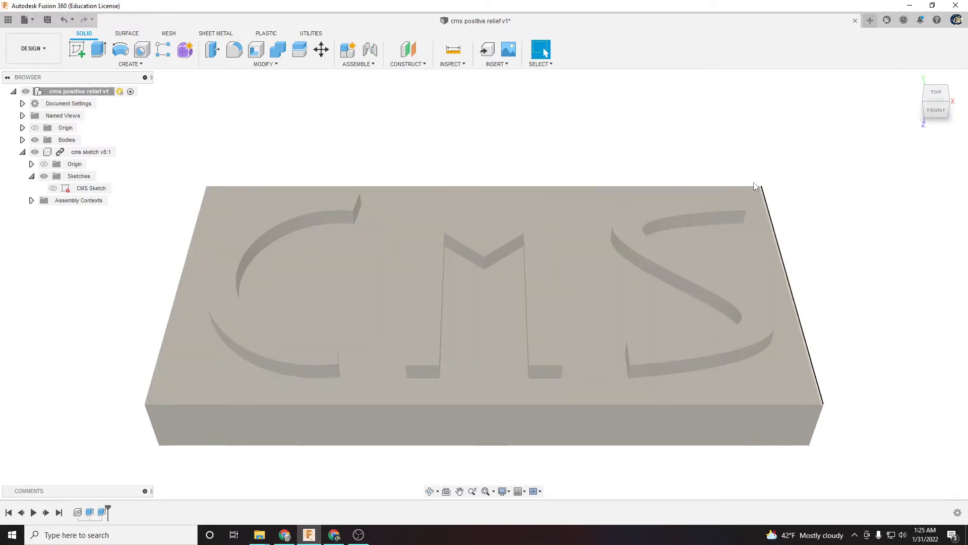
Expand the Bodies folder and rename its single body as "CMS Solid Body"
left_click(22, 140)
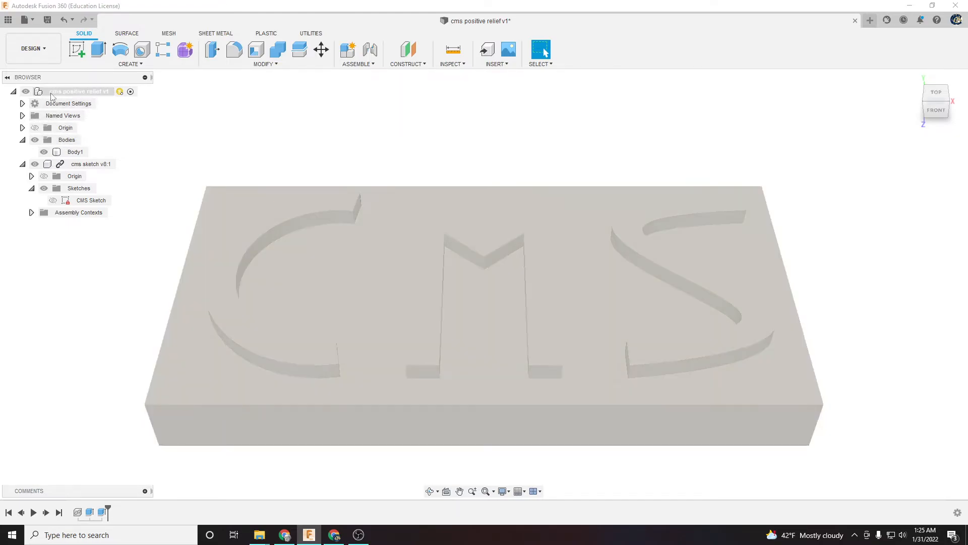
left_click(73, 94)
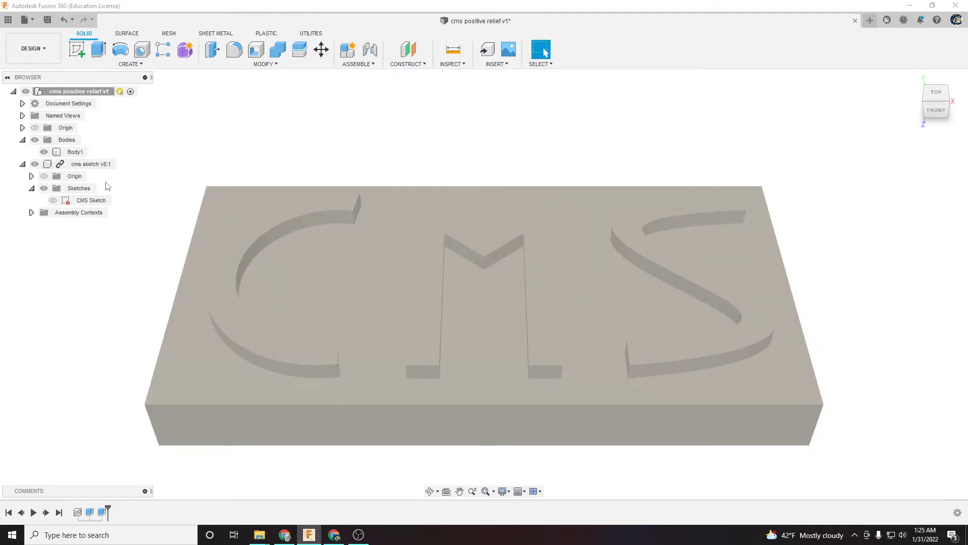
left_click(71, 153)
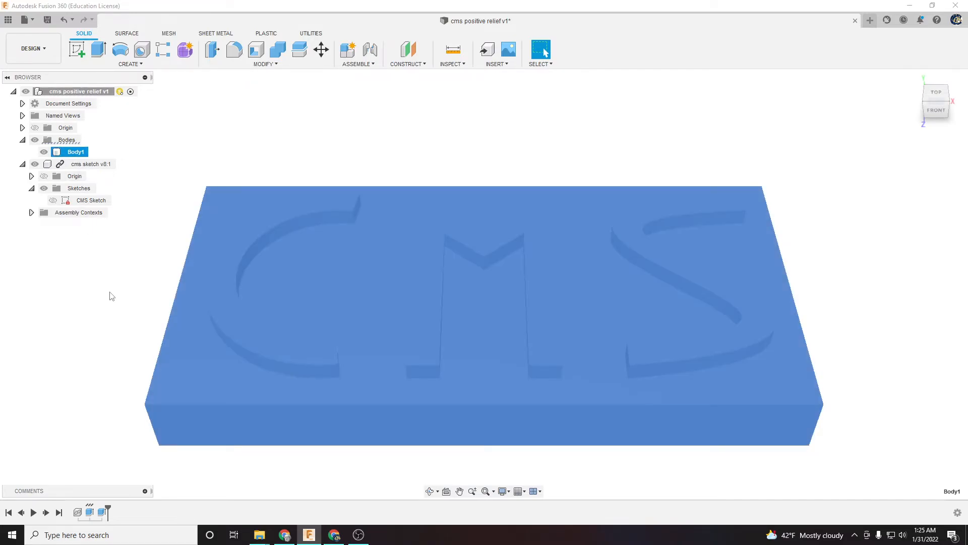
left_click(102, 513)
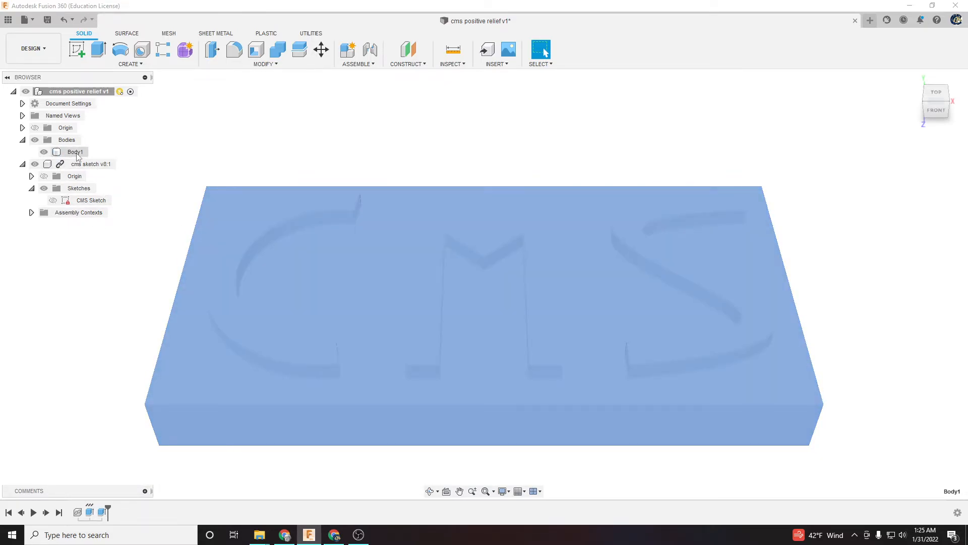
left_click(76, 152)
left_click(76, 153)
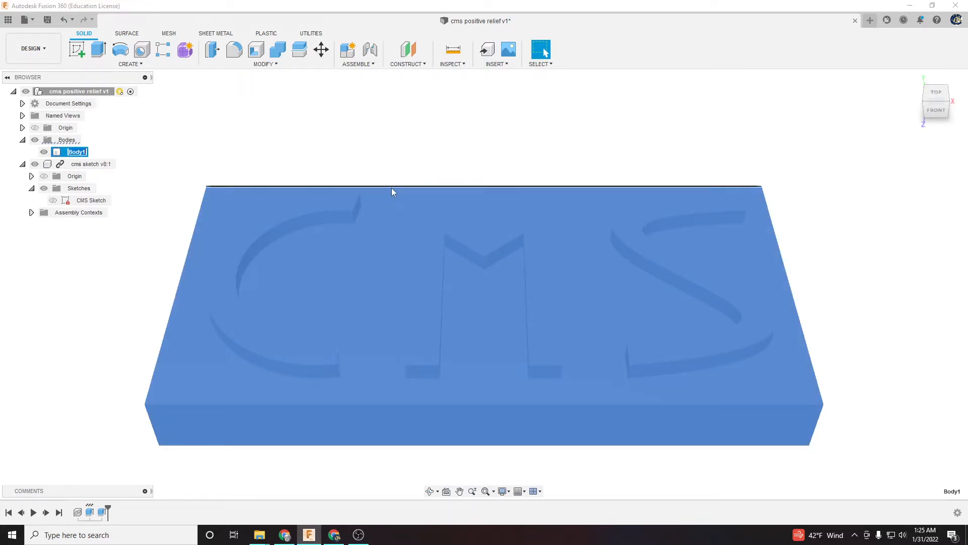
type("CMS Solid")
key("Return")
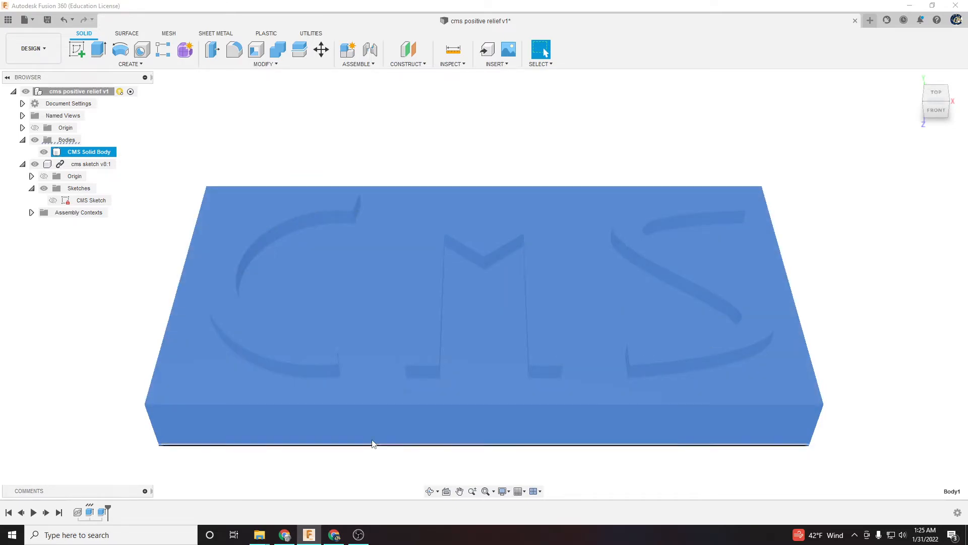
left_click(78, 456)
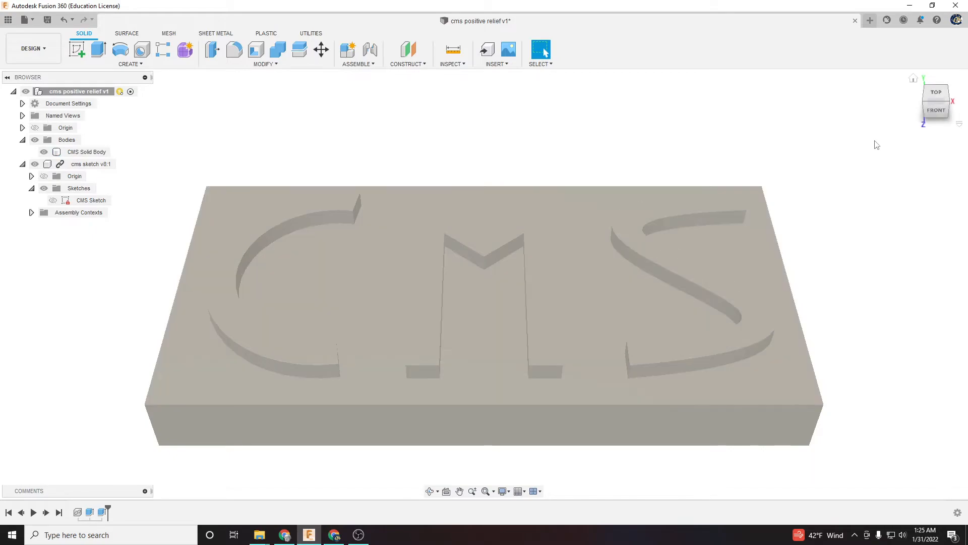
Edit the letters' existing extrude feature, setting its distance to 4 mm, and inspect the raised letters at an angle
left_click(934, 114)
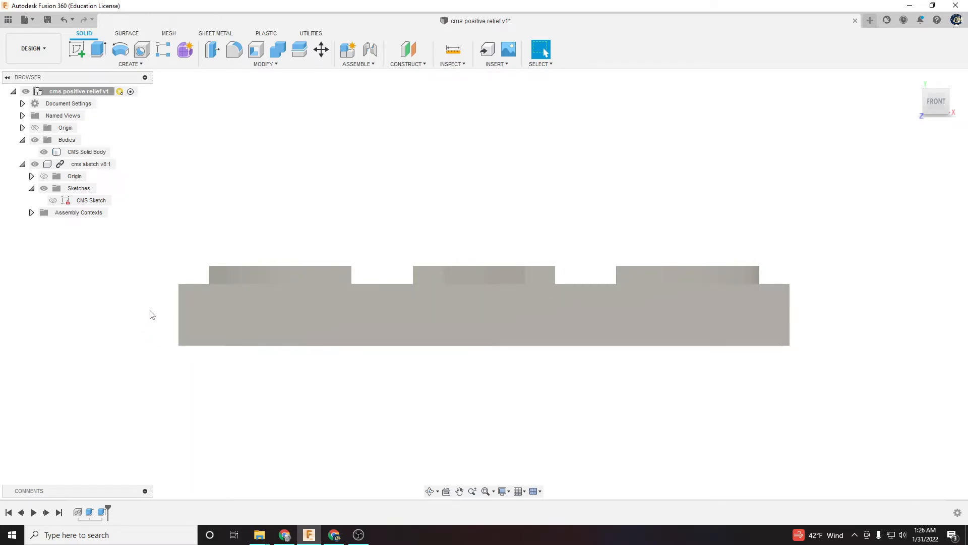
left_click(79, 512)
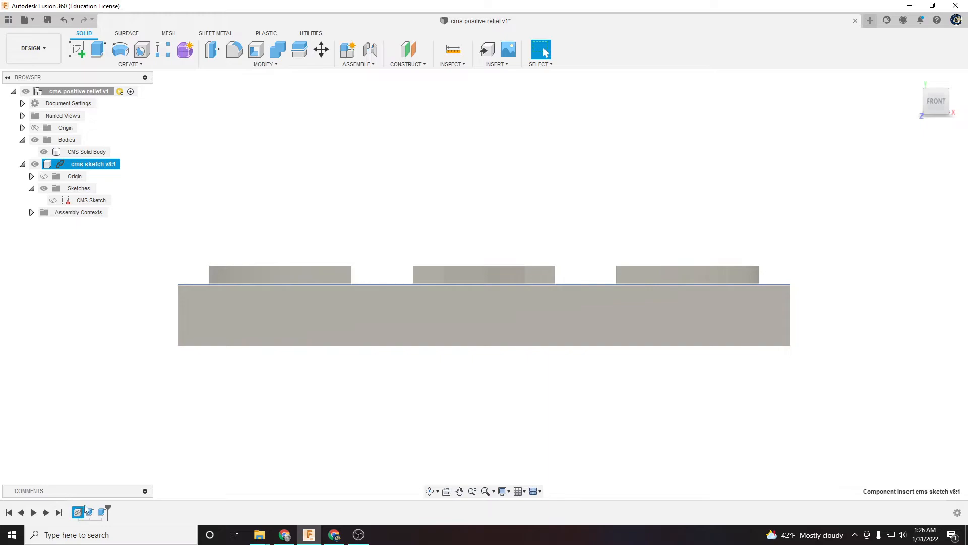
left_click(89, 512)
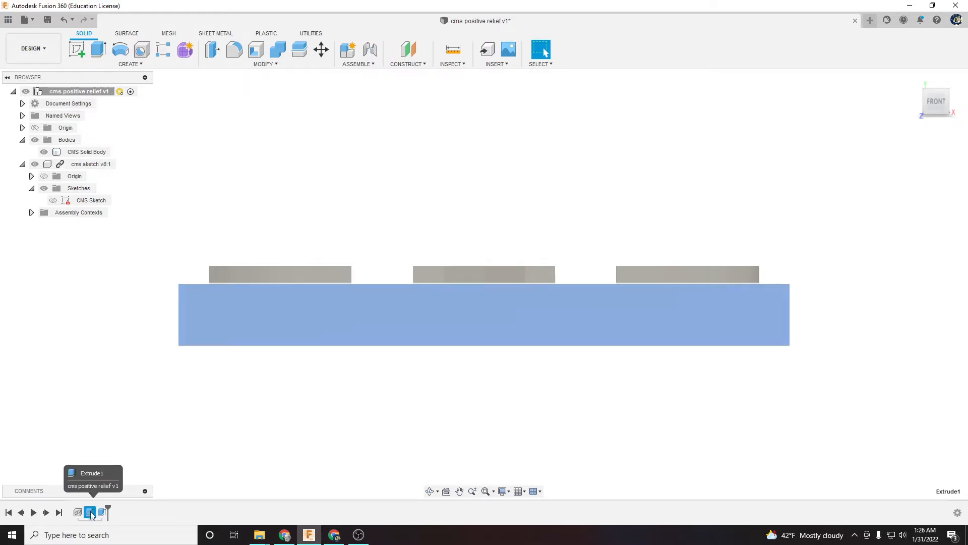
left_click(102, 513)
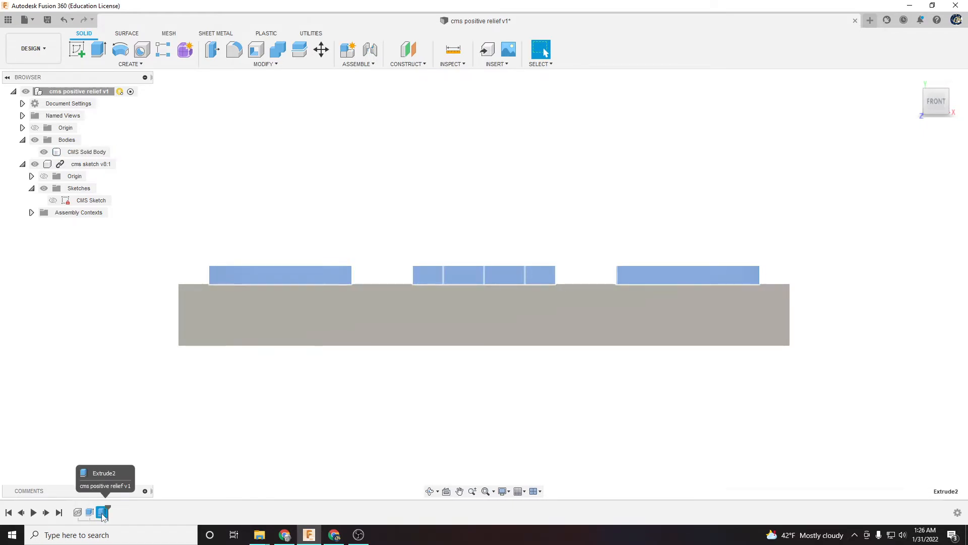
right_click(103, 513)
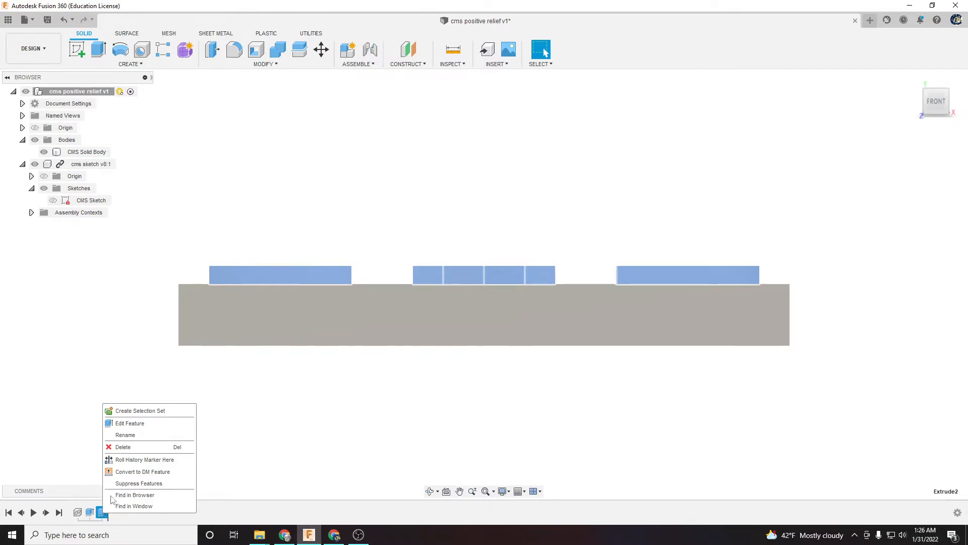
left_click(128, 425)
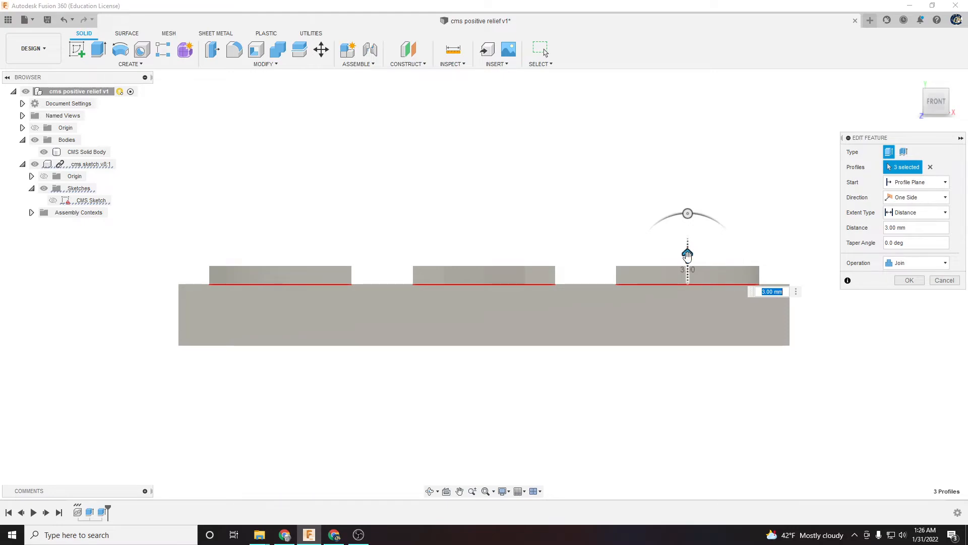
type("4")
key("Return")
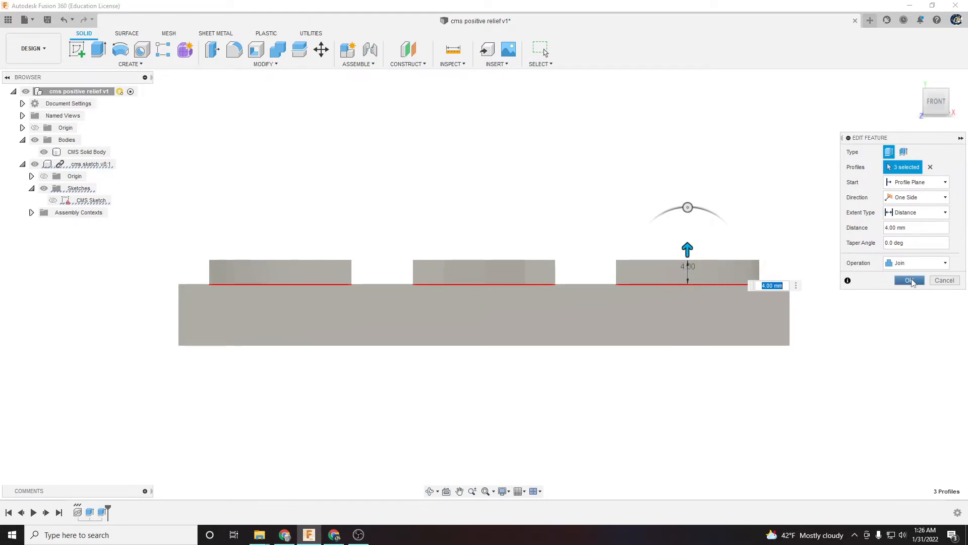
left_click(911, 281)
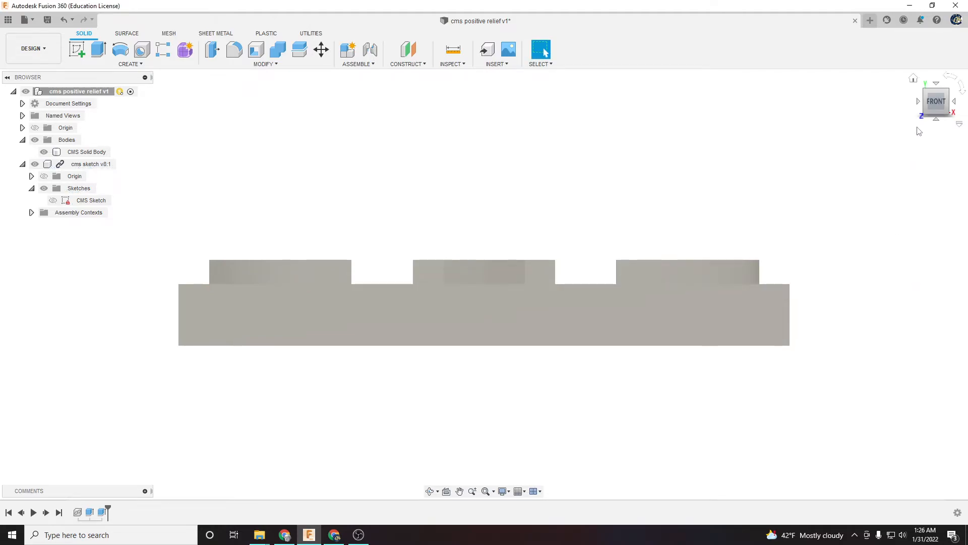
left_click_drag(934, 103, 915, 116)
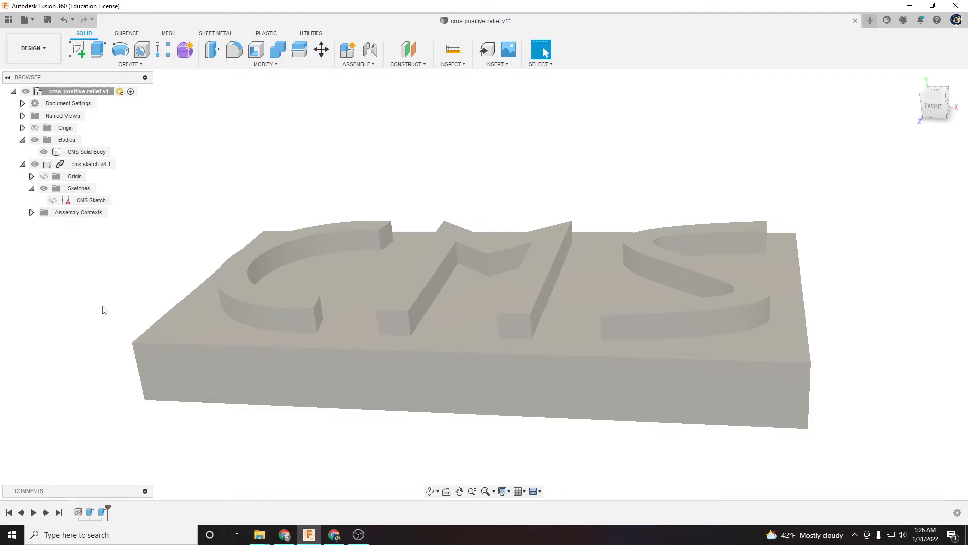
Open the Appearance settings for applying appearances to the model's body
right_click(79, 156)
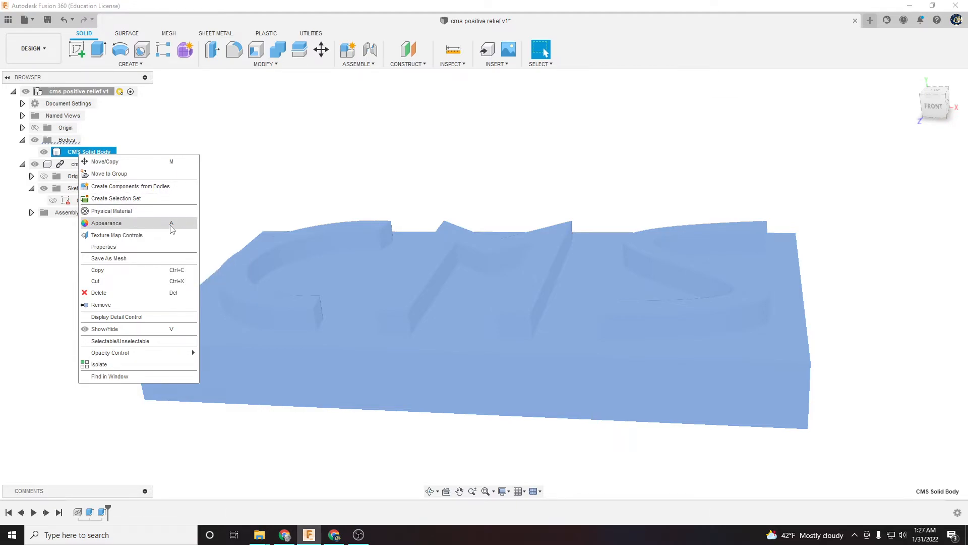
left_click(275, 201)
left_click(246, 202)
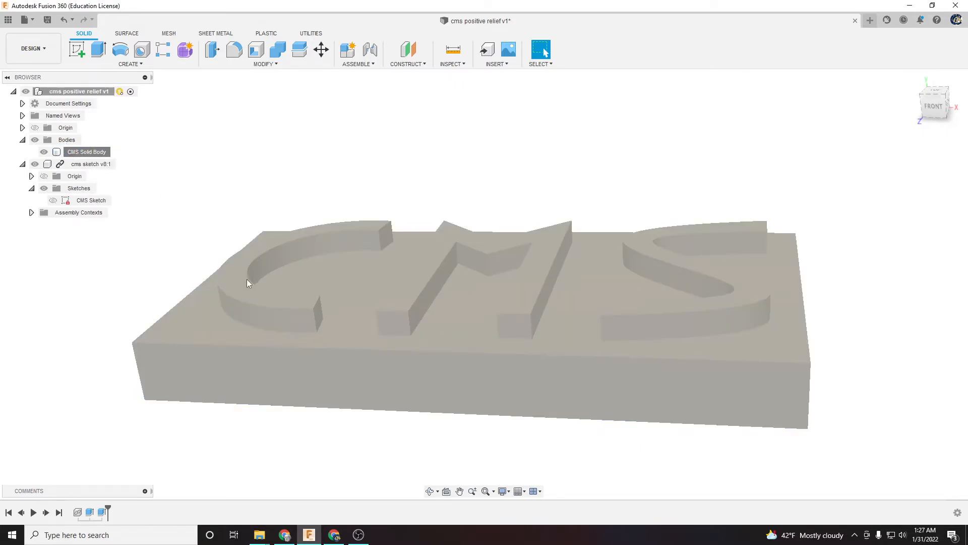
key("a")
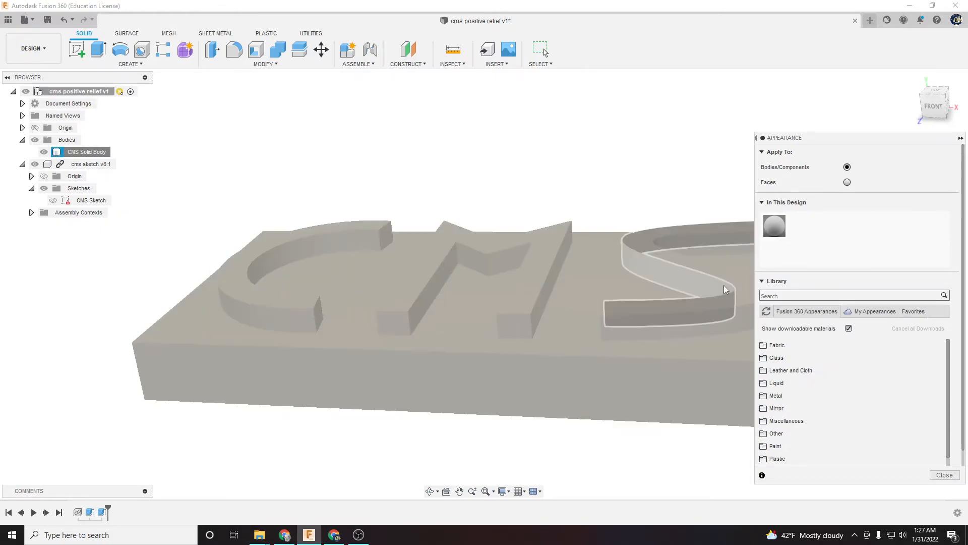
left_click_drag(774, 225, 658, 231)
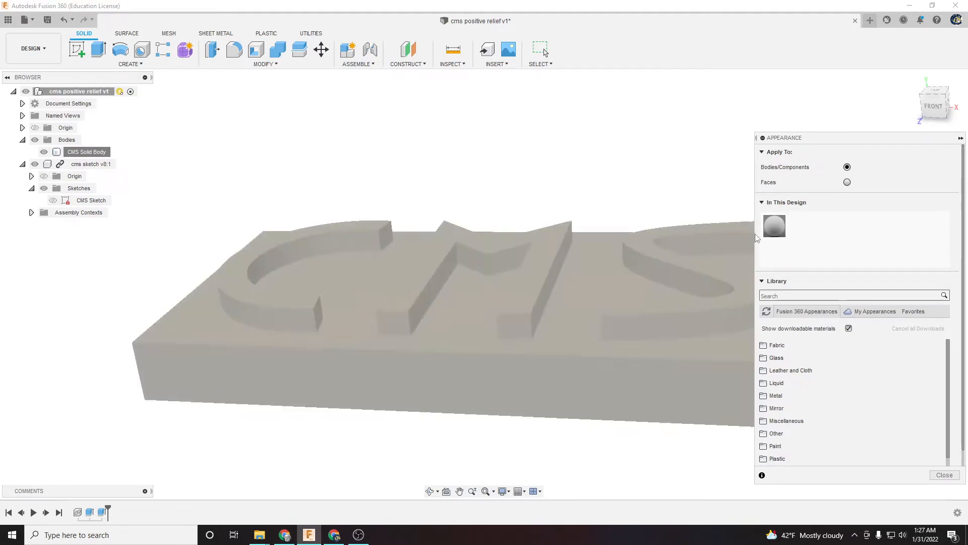
middle_click_drag(688, 193, 607, 182)
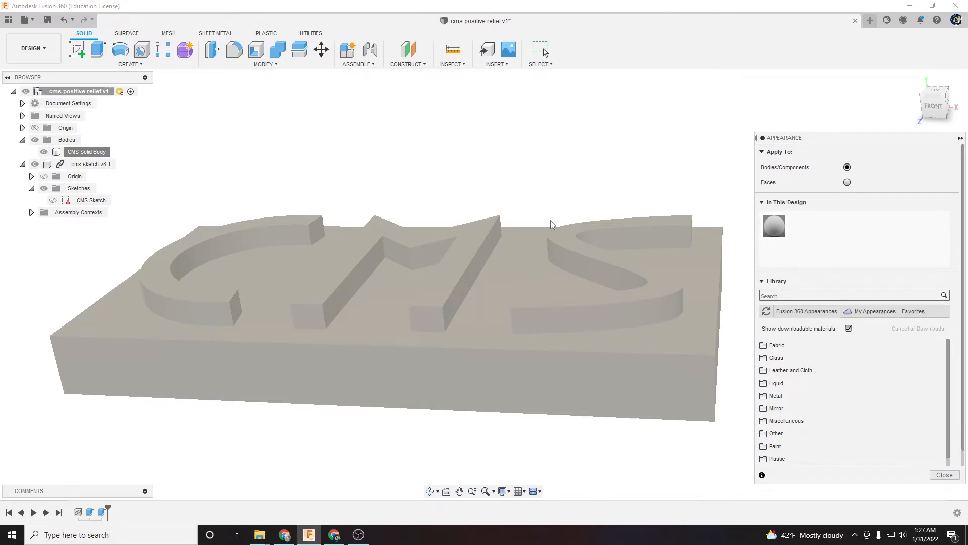
Edit the in-design Surface - Matte appearance and set its color to magenta, RGB 210, 68, 205
right_click(775, 226)
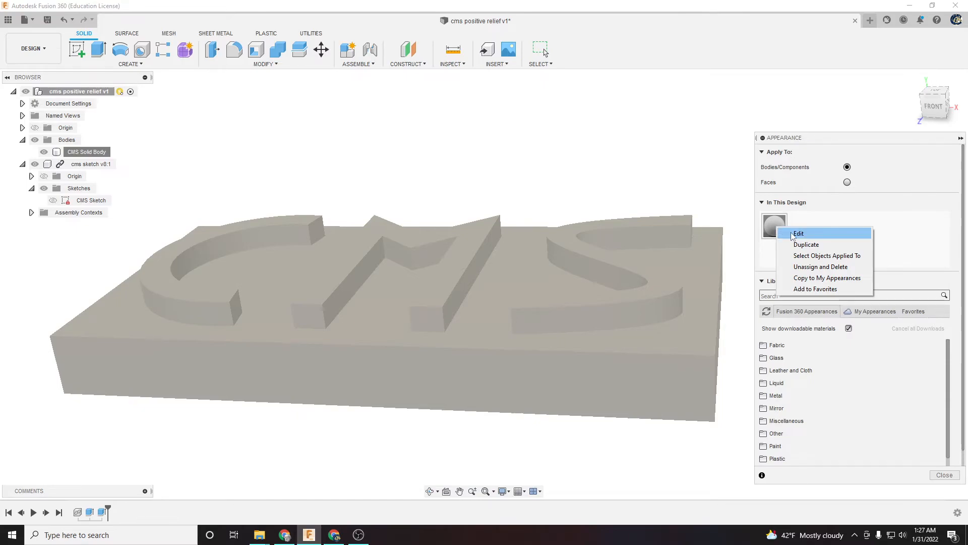
left_click(792, 235)
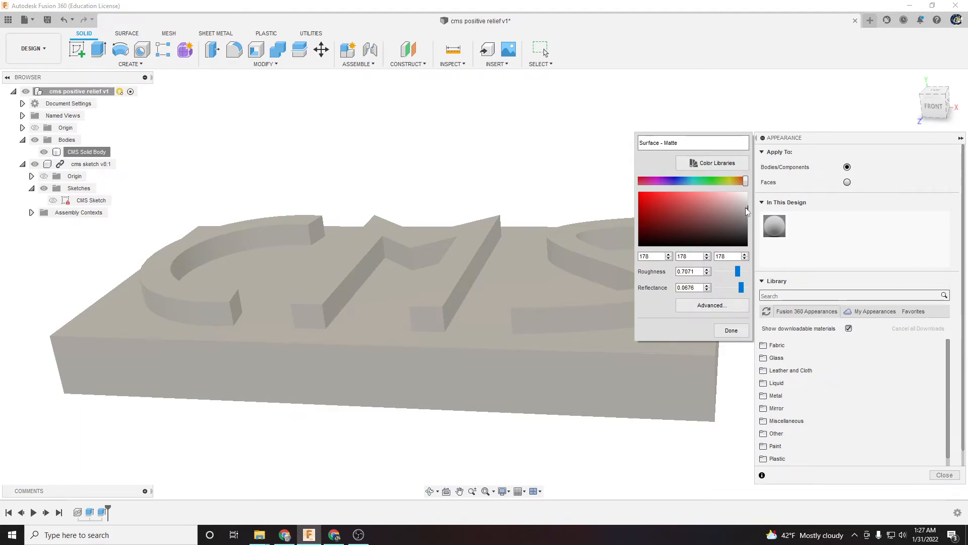
left_click_drag(745, 182, 656, 182)
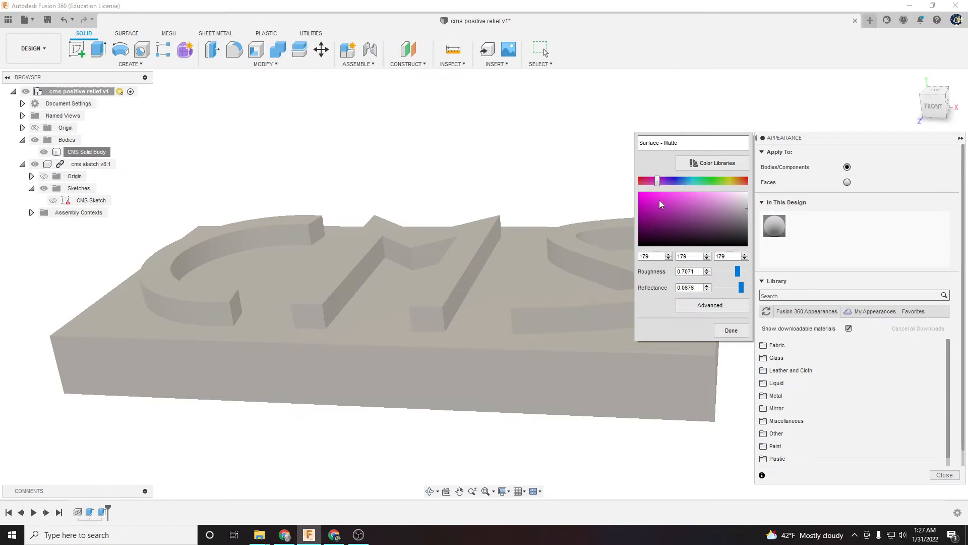
left_click(674, 200)
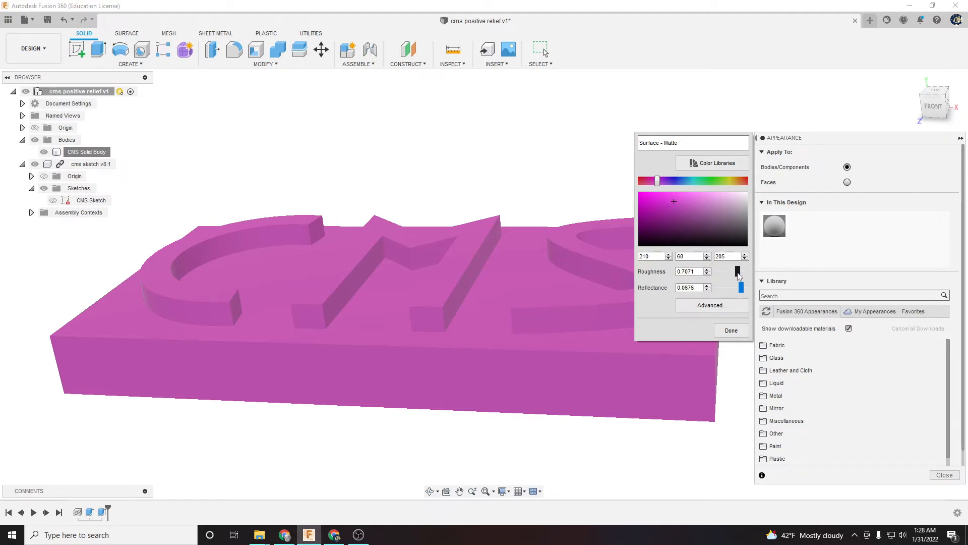
Set the Surface - Matte appearance's roughness to 0.4070 and reflectance to 0.0380, and finish editing it
left_click_drag(742, 275, 711, 274)
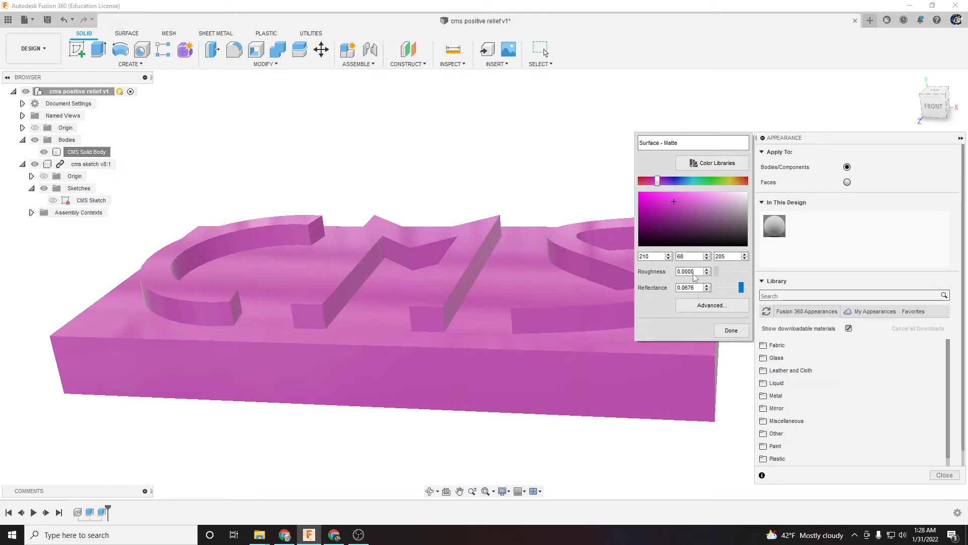
mouse_move(715, 274)
left_mouse_down()
mouse_move(749, 274)
mouse_move(734, 274)
mouse_move(748, 277)
mouse_move(734, 276)
mouse_move(734, 288)
mouse_move(695, 273)
mouse_move(731, 274)
mouse_move(724, 291)
mouse_move(732, 290)
mouse_move(730, 274)
left_mouse_up()
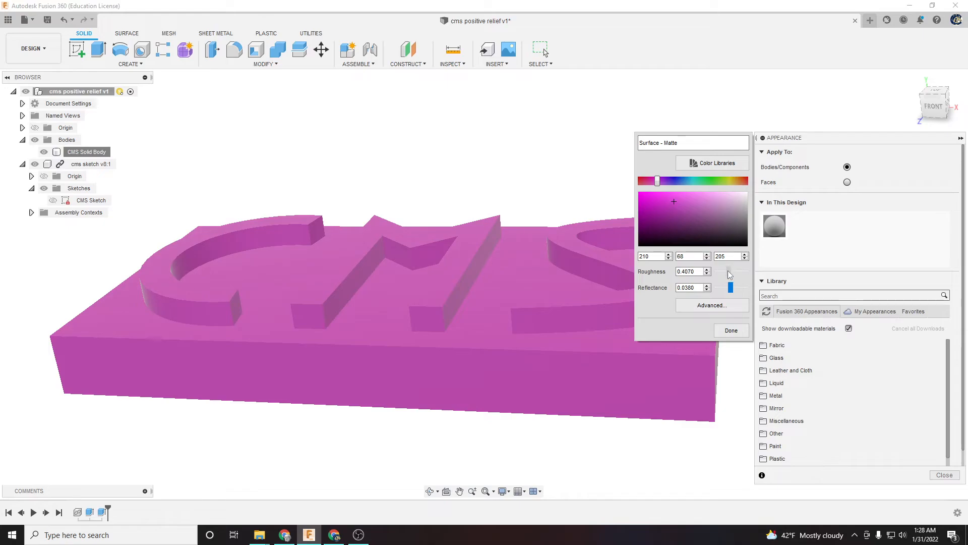
left_click(732, 335)
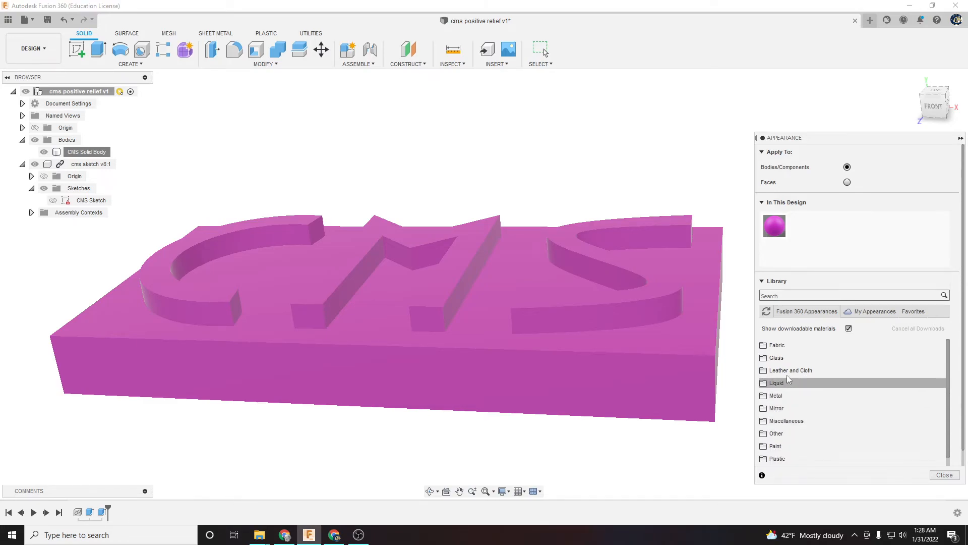
Find Leather - Matte (Tan) among the library's Leather and Cloth appearances and download it
left_click(785, 358)
left_click(777, 360)
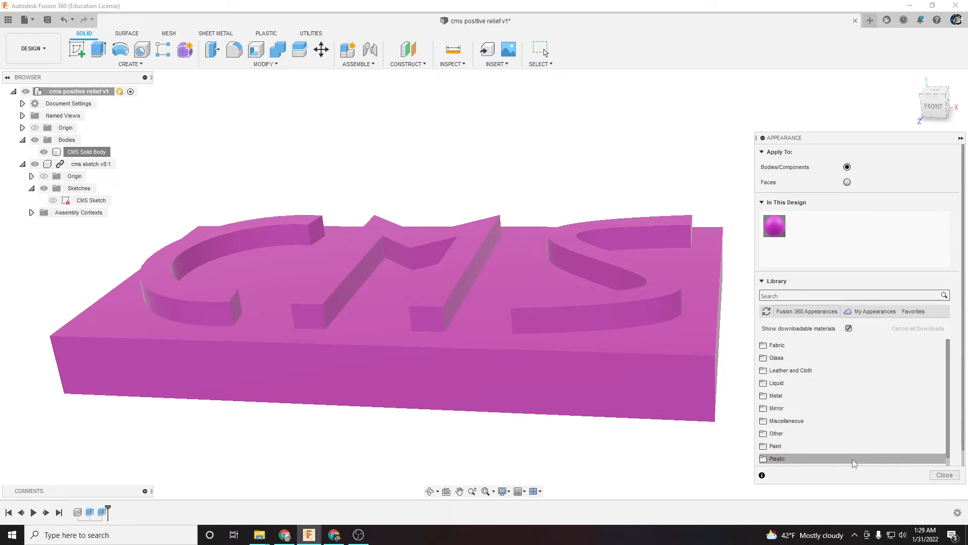
left_click(794, 372)
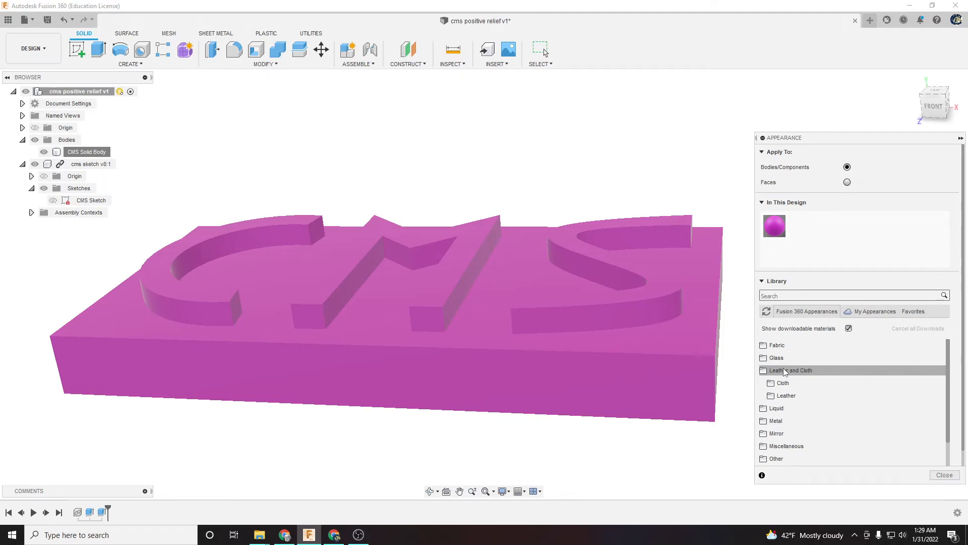
left_click(787, 397)
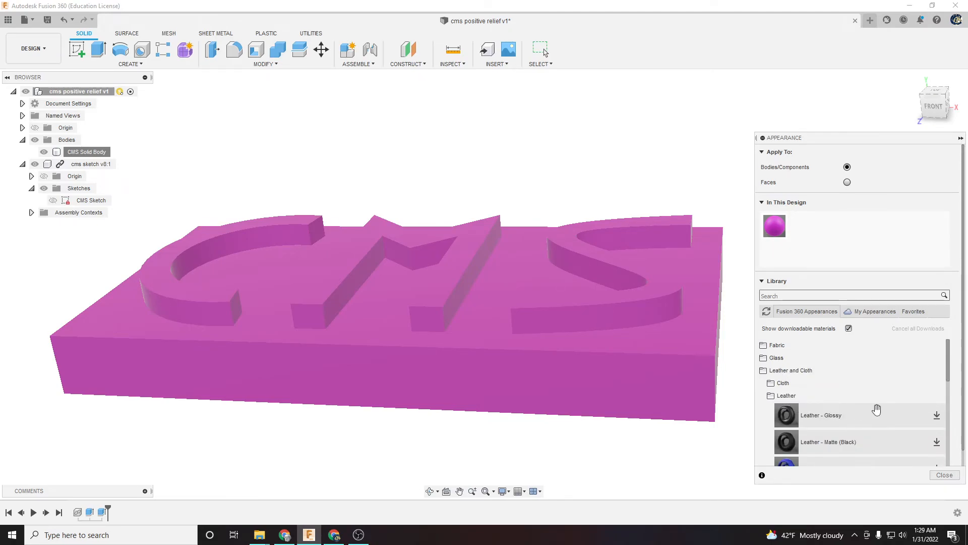
scroll(908, 407, "down", 3)
scroll(852, 401, "up", 2)
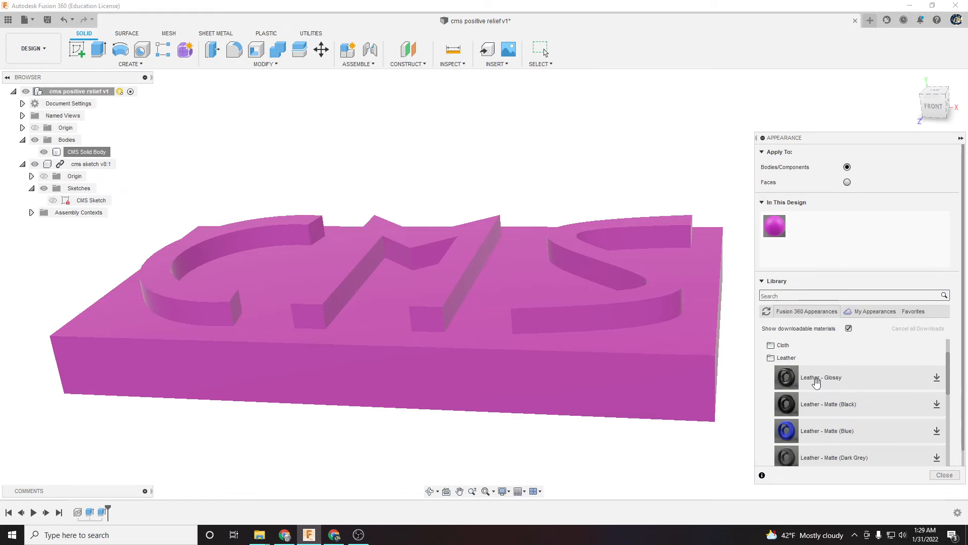
scroll(823, 414, "down", 3)
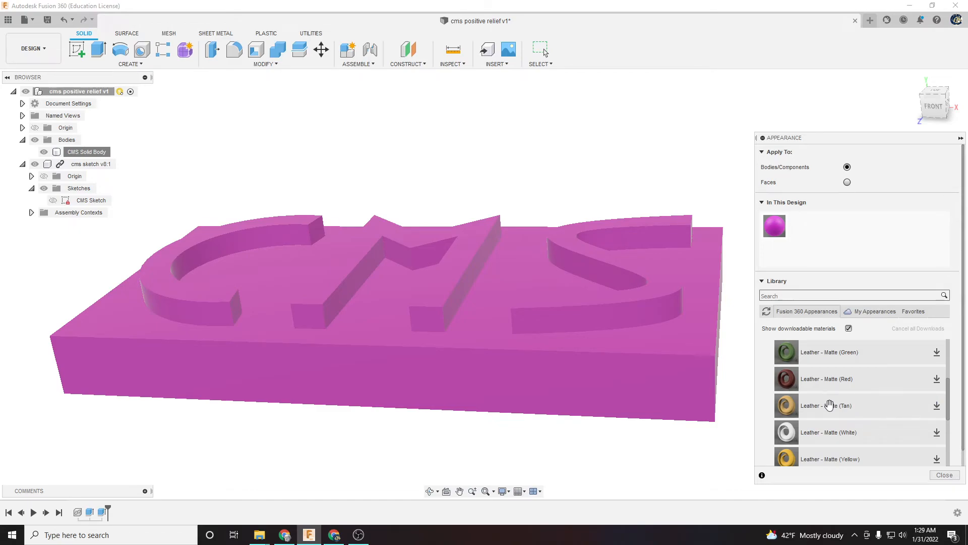
left_click(937, 405)
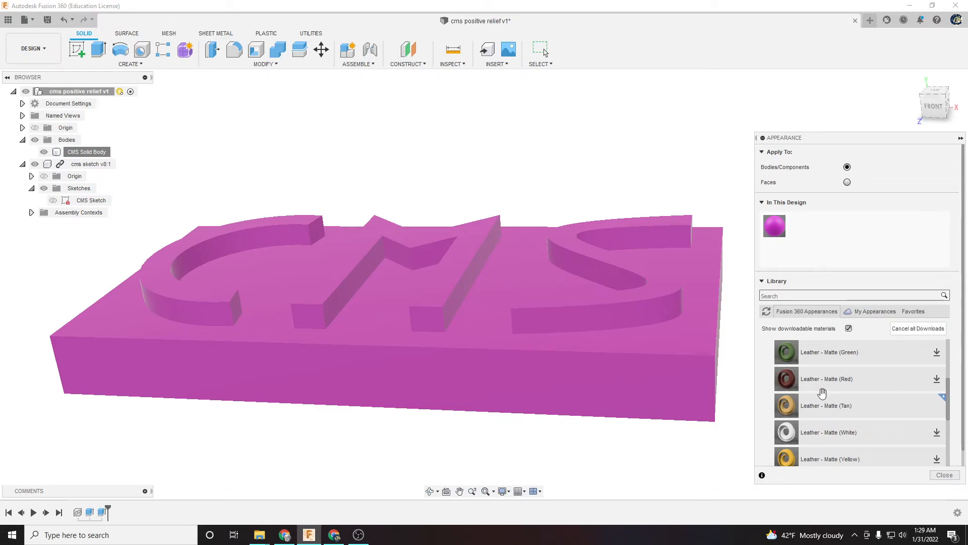
Apply Leather - Matte (Tan) to CMS Solid Body and inspect the texture from above and at an angle
left_click_drag(915, 437, 91, 154)
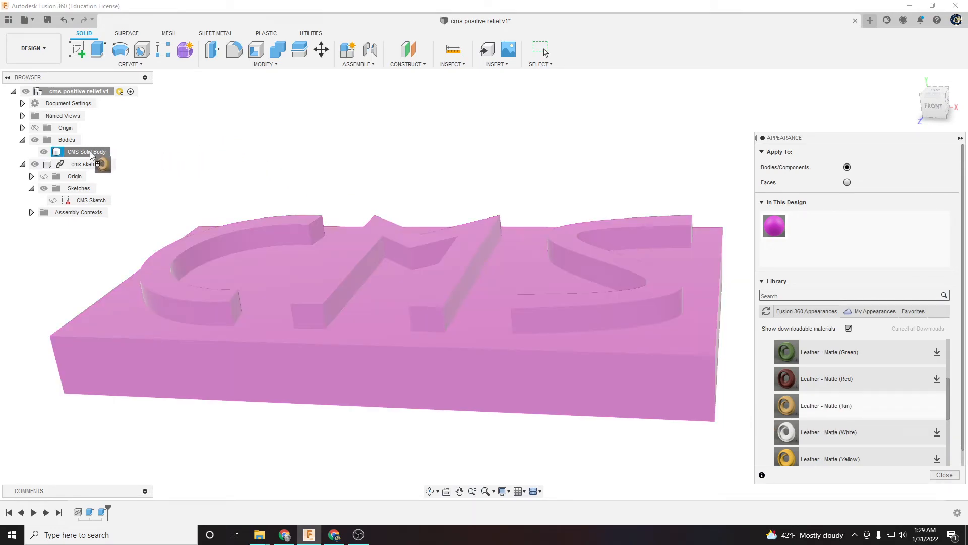
left_click_drag(92, 154, 91, 154)
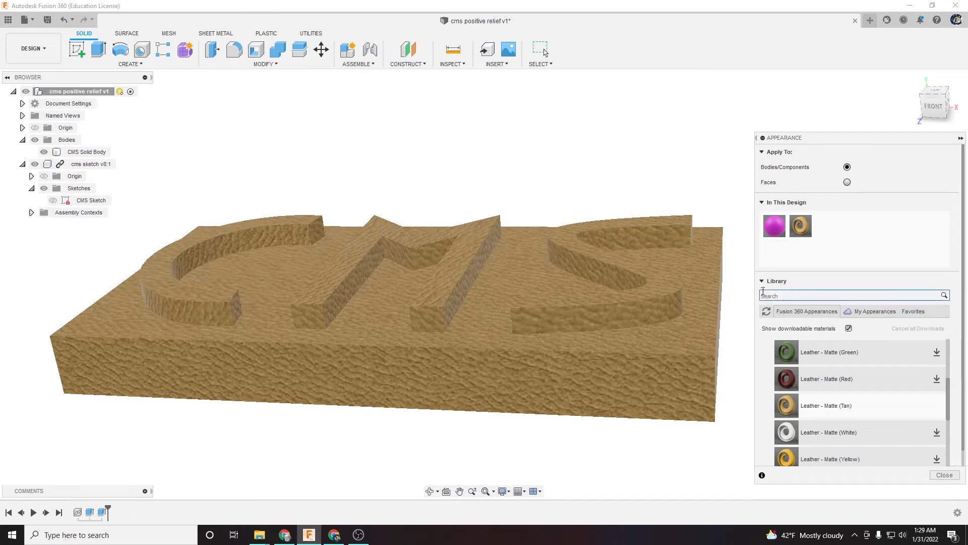
left_click(931, 98)
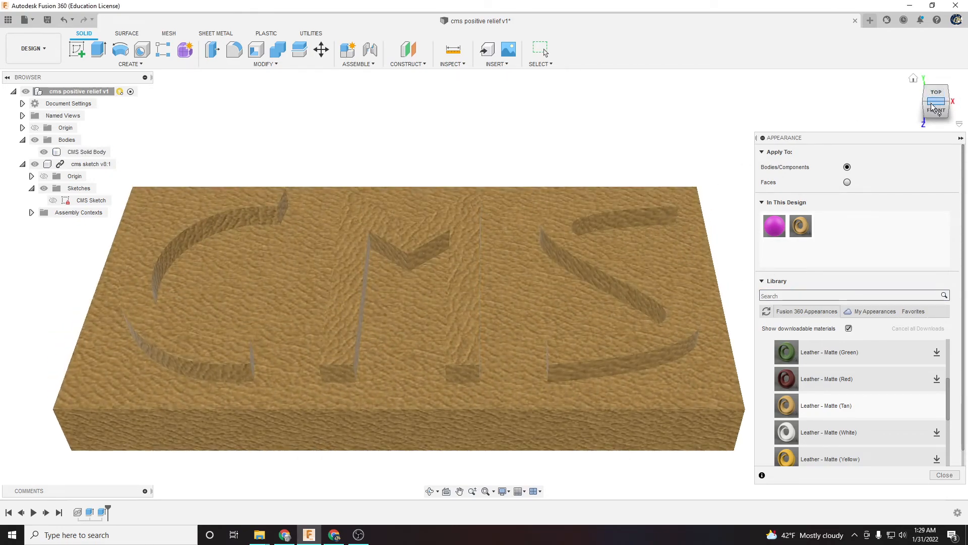
left_click_drag(939, 106, 914, 92)
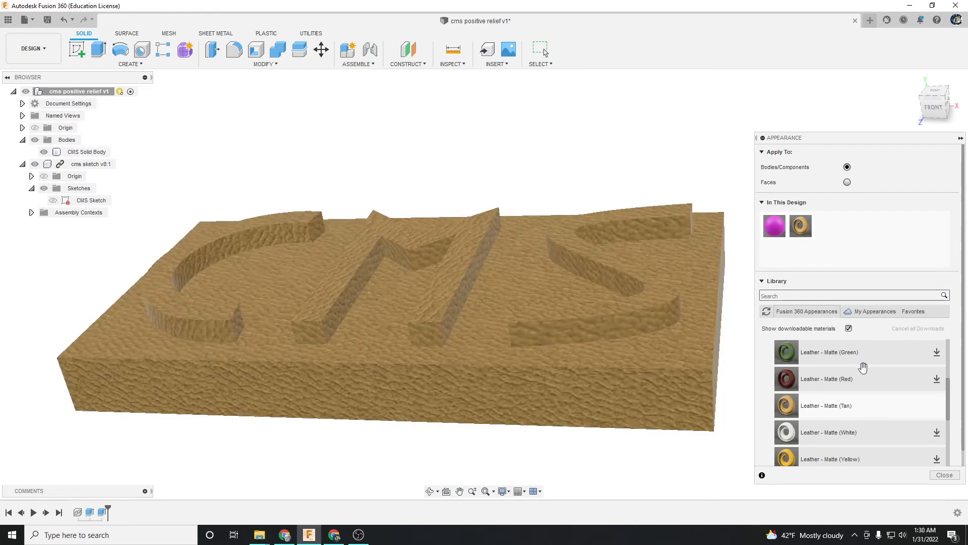
Unassign and delete the tan leather appearance from the design, and try to delete the grey appearance as well
right_click(802, 230)
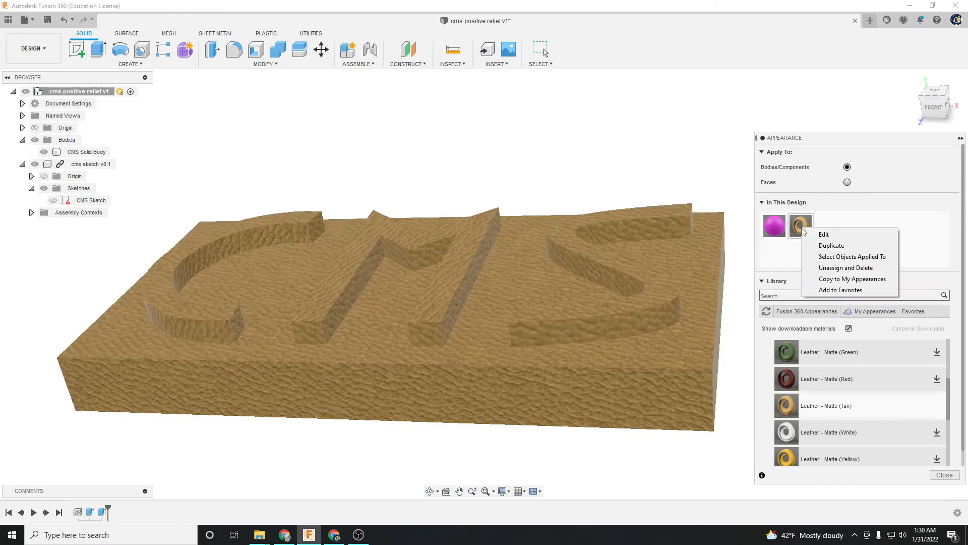
left_click(832, 269)
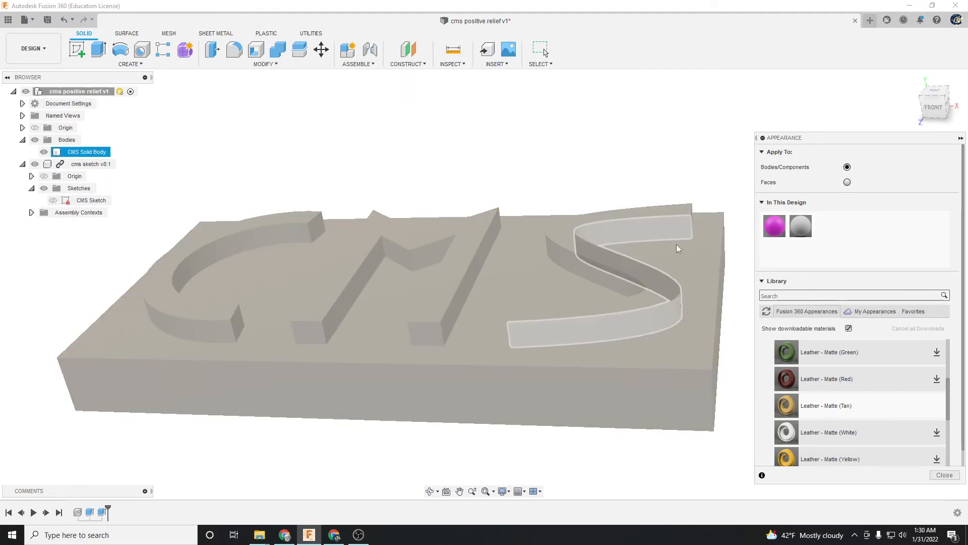
right_click(803, 229)
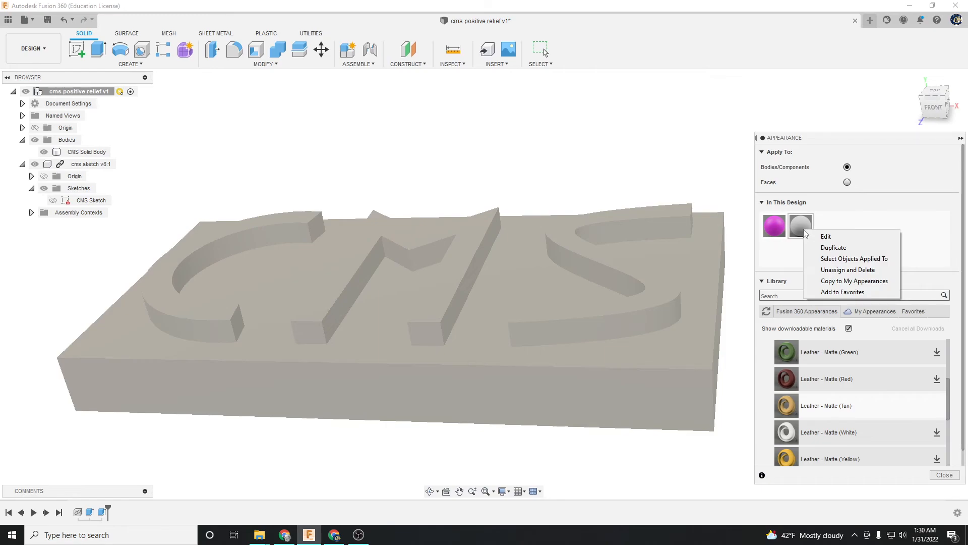
left_click(821, 270)
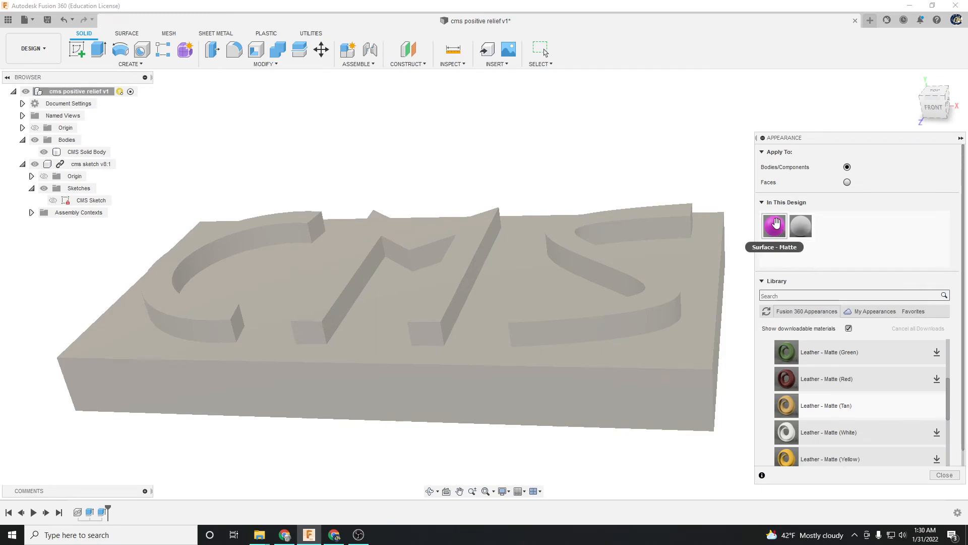
Apply the magenta Surface - Matte appearance to CMS Solid Body and dismiss the warning
left_click_drag(776, 228, 91, 154)
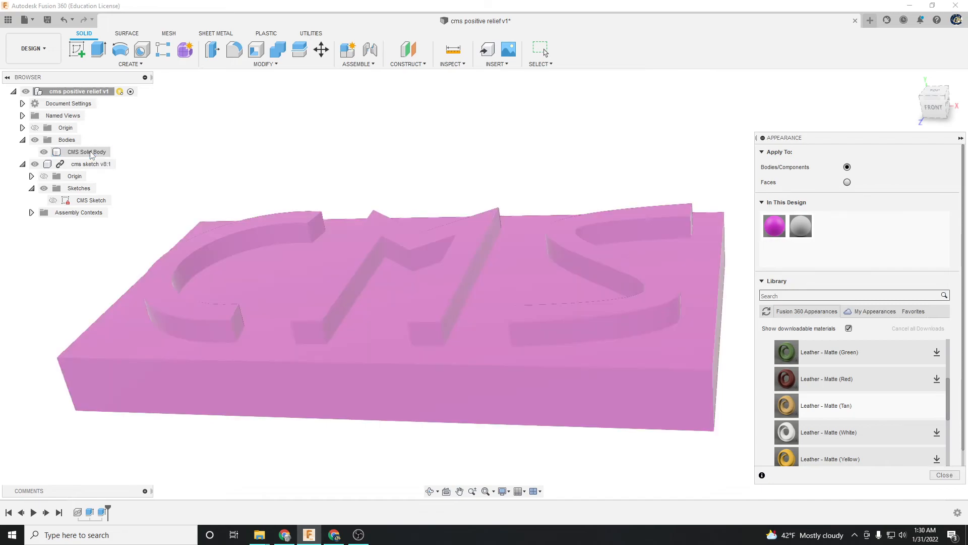
left_click(485, 137)
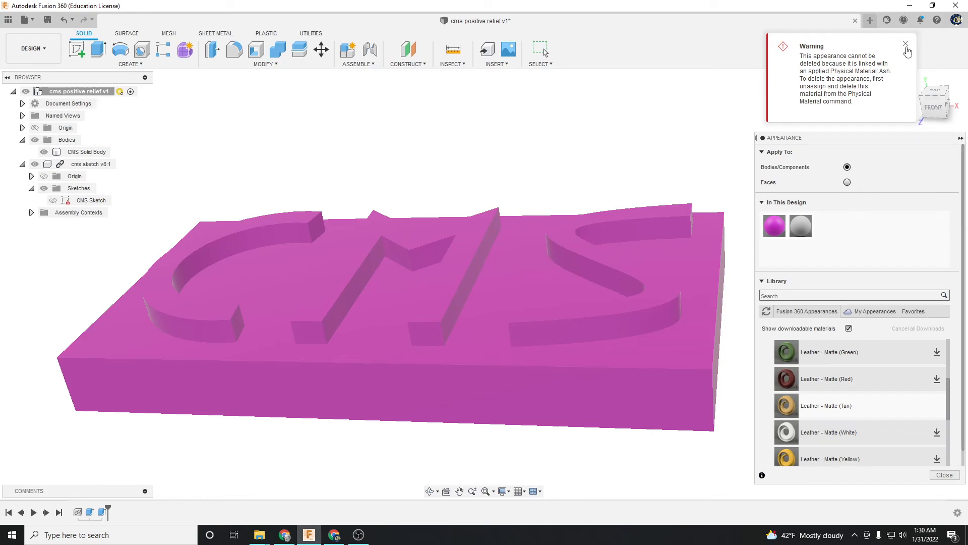
left_click(906, 44)
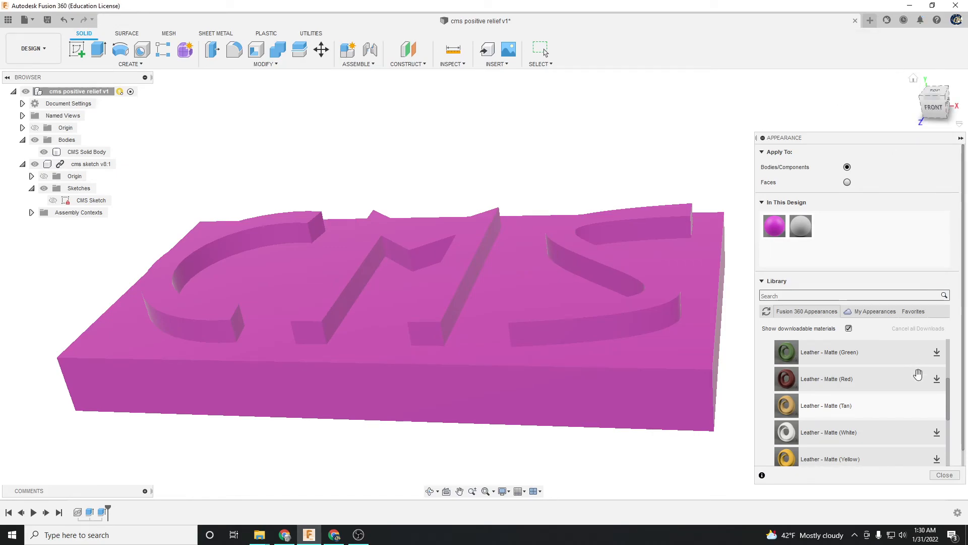
Apply the Carbon Fiber - Plain appearance from the library's Miscellaneous category to CMS Solid Body
scroll(865, 414, "up", 3)
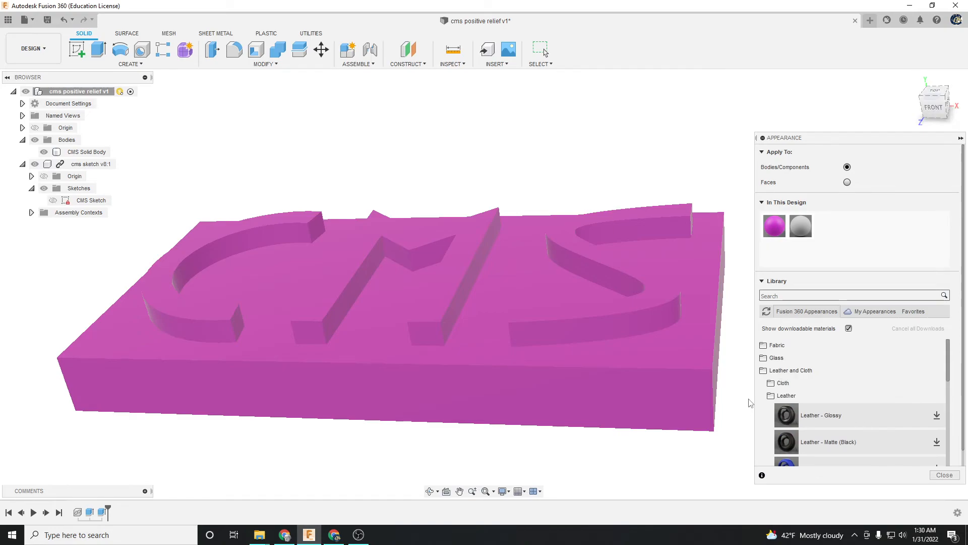
left_click(780, 371)
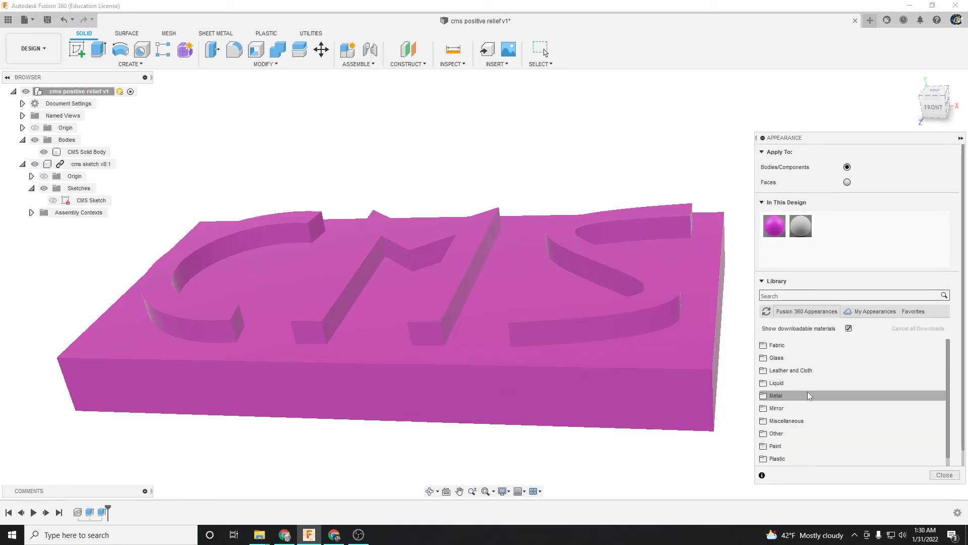
left_click(802, 423)
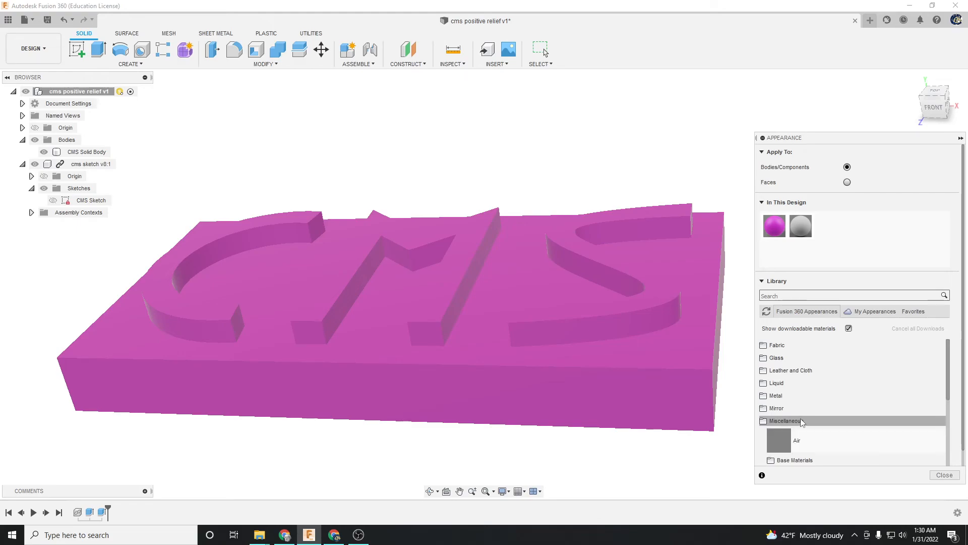
scroll(804, 421, "down", 3)
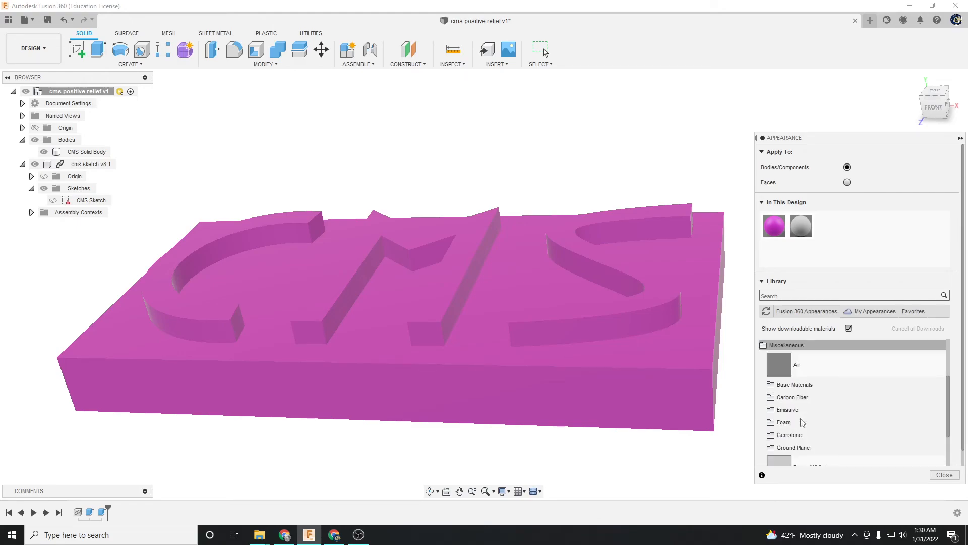
left_click(838, 404)
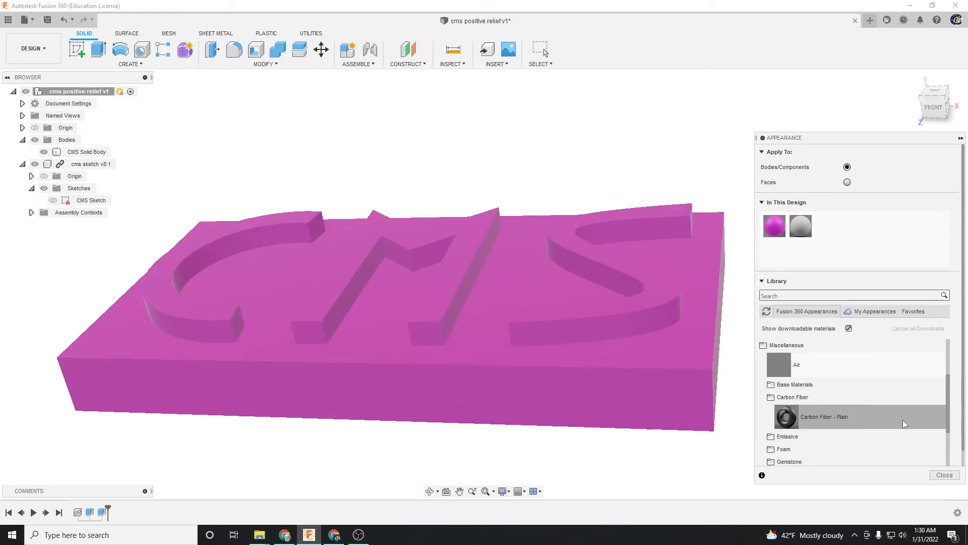
left_click_drag(904, 424, 105, 155)
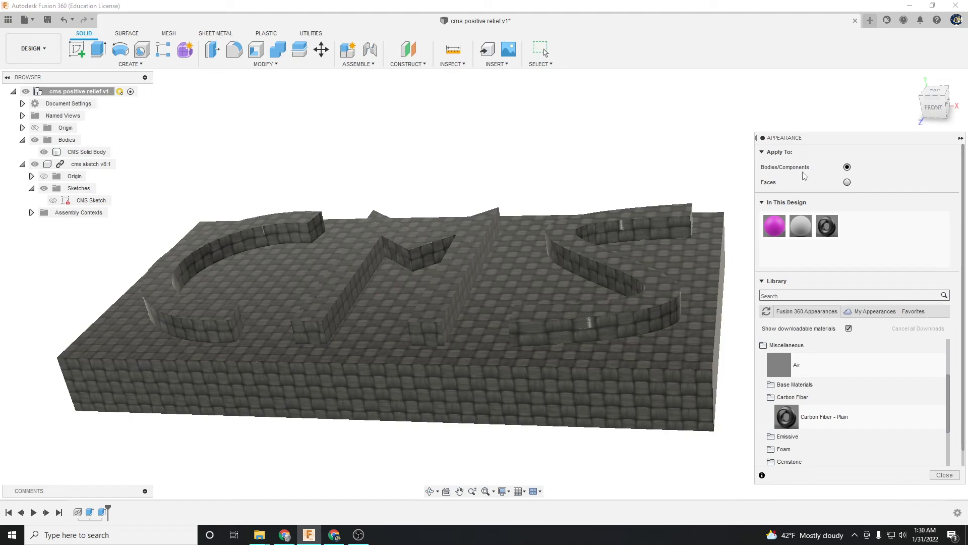
right_click(830, 234)
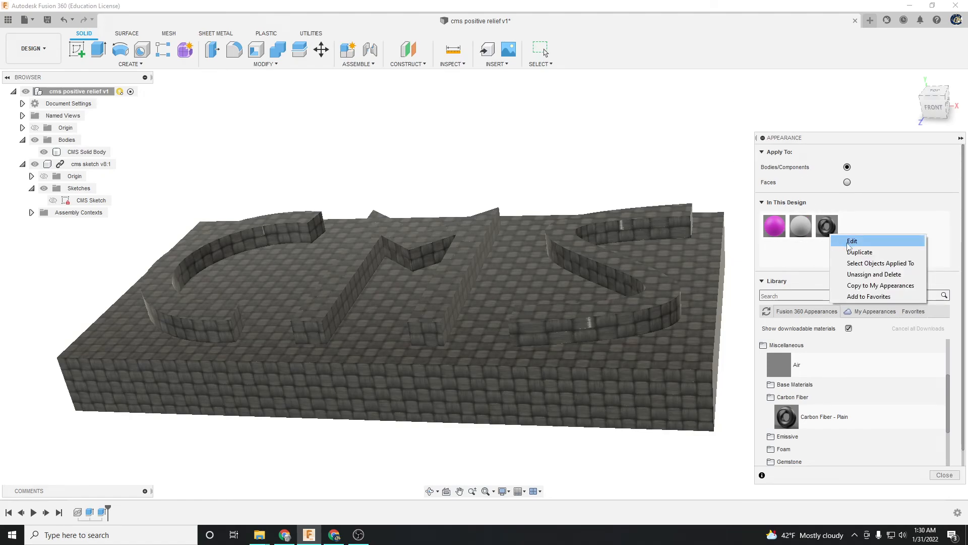
left_click(852, 241)
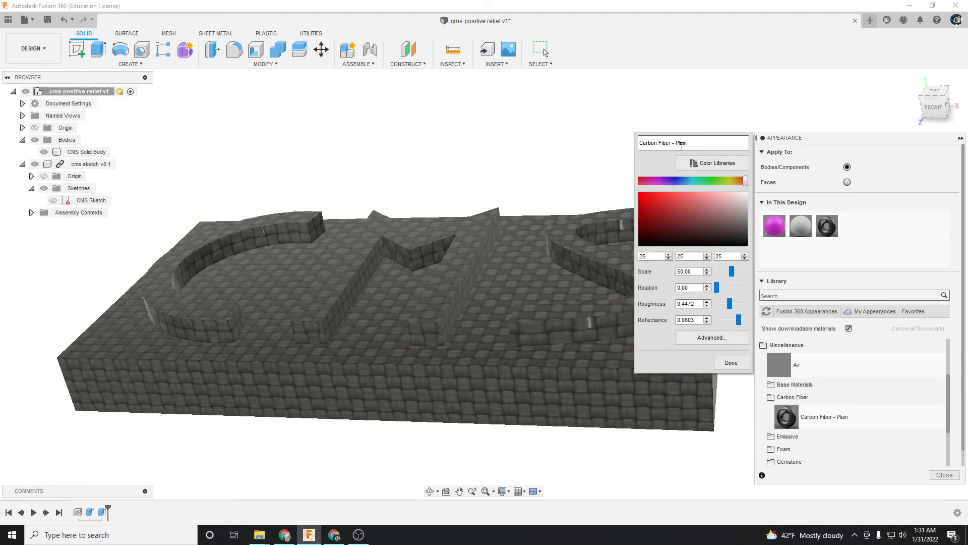
triple_click(713, 139)
Edit the Carbon Fiber - Plain appearance in this design and set its texture scale to 41.00
middle_click_drag(562, 164, 449, 158)
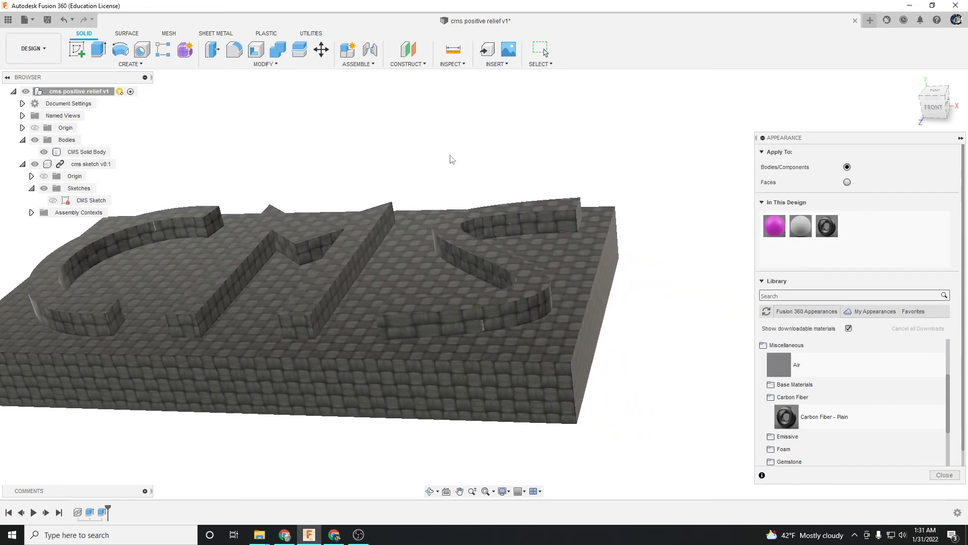
right_click(827, 227)
left_click(840, 241)
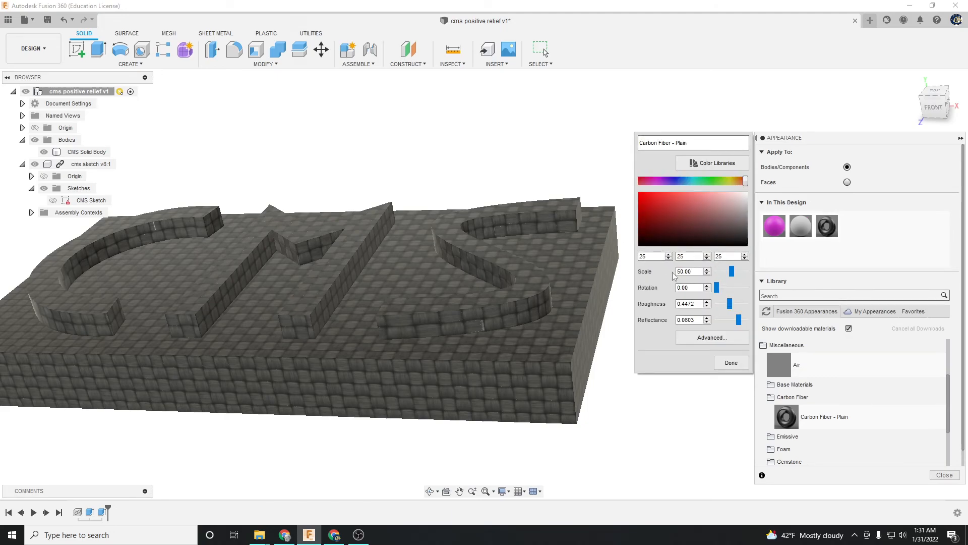
mouse_move(732, 273)
left_mouse_down()
mouse_move(746, 274)
mouse_move(730, 274)
left_mouse_up()
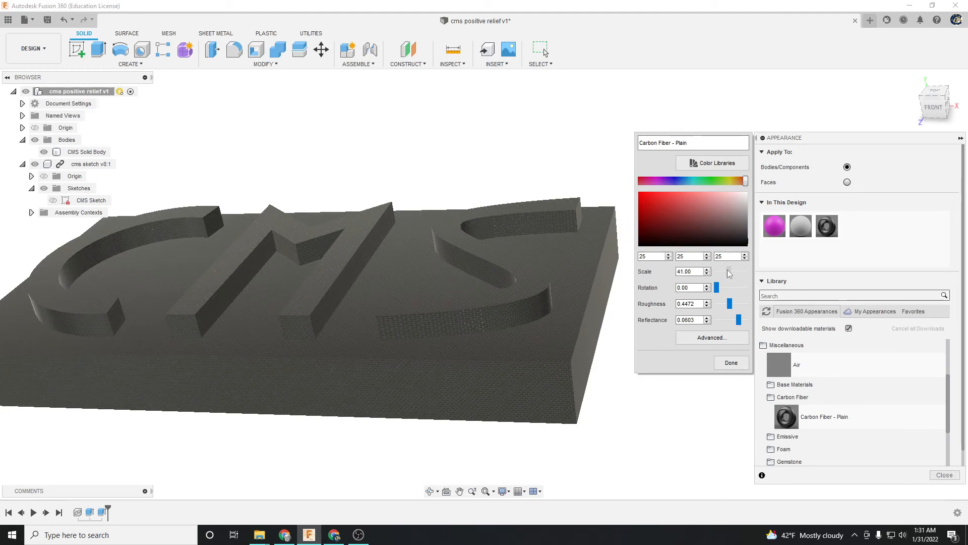
left_click_drag(729, 273, 728, 273)
Set the carbon fiber appearance's rotation to 12.00, roughness to 0.3730 and reflectance to 0.0260, and finish the appearance editing
left_click_drag(717, 287, 719, 290)
mouse_move(732, 306)
left_mouse_down()
mouse_move(744, 306)
mouse_move(709, 310)
mouse_move(727, 309)
mouse_move(734, 321)
mouse_move(711, 321)
mouse_move(724, 323)
mouse_move(728, 304)
mouse_move(728, 322)
left_mouse_up()
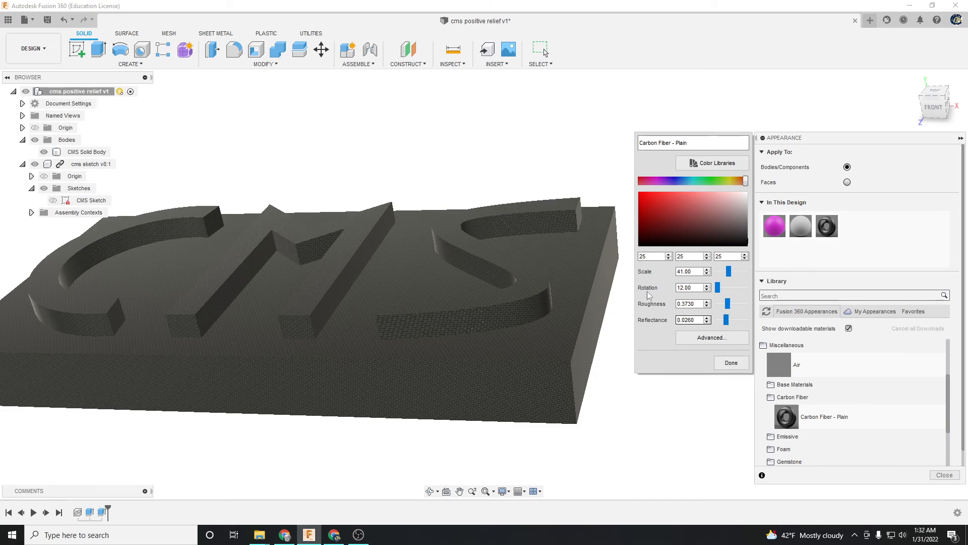
left_click(732, 363)
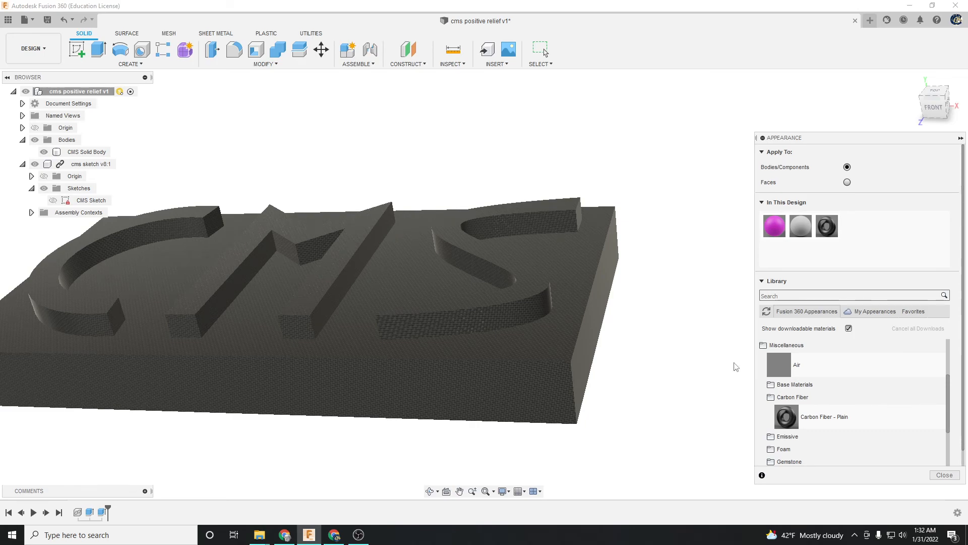
left_click(943, 475)
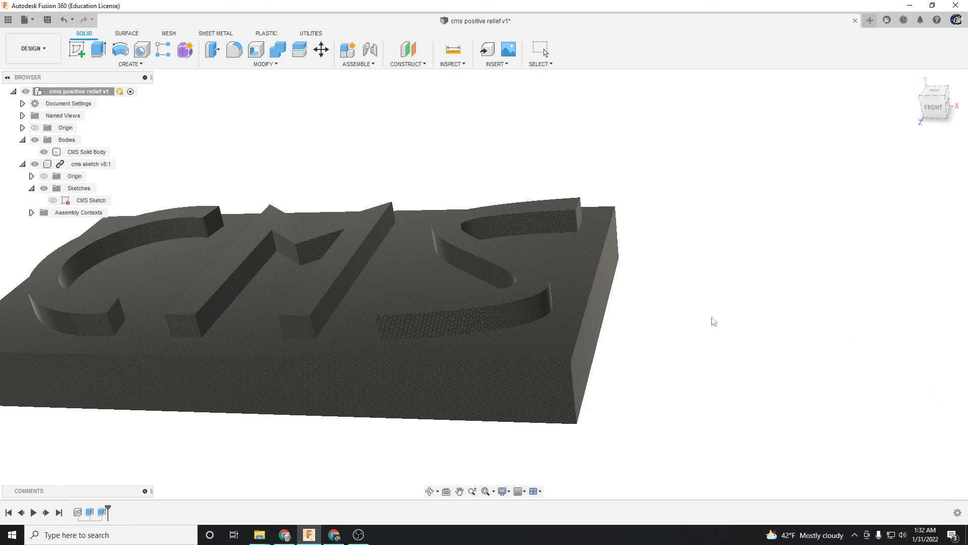
middle_click_drag(253, 153, 415, 153)
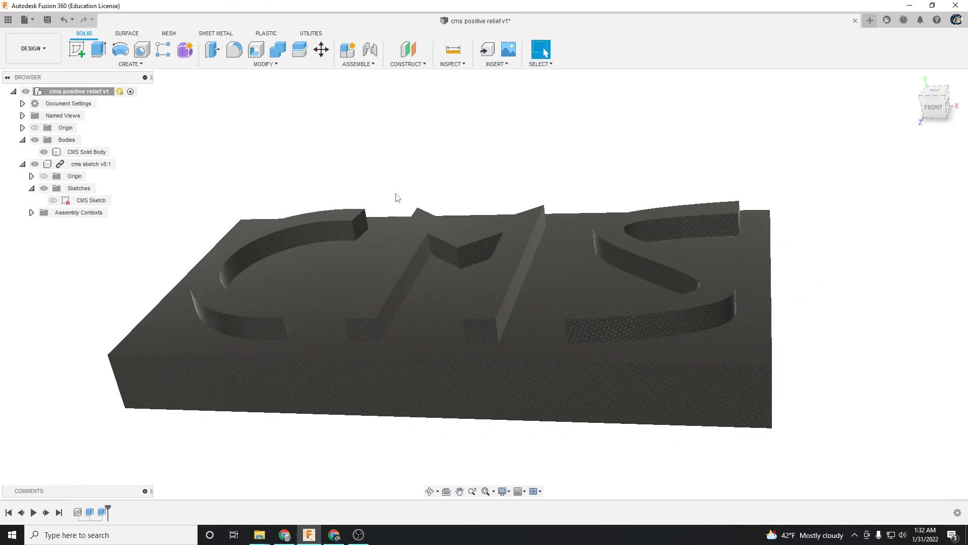